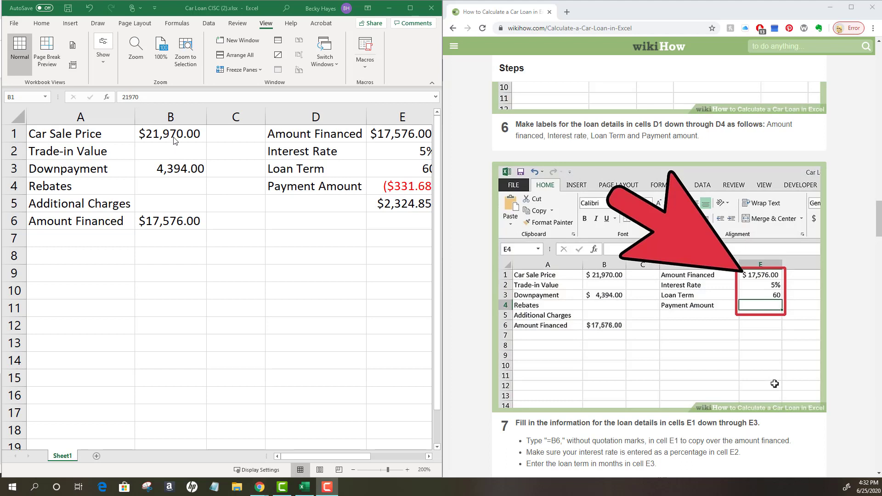
- Review the car sale price, the downpayment and the amount financed formula in cells B1, B3 and B6
click(175, 136)
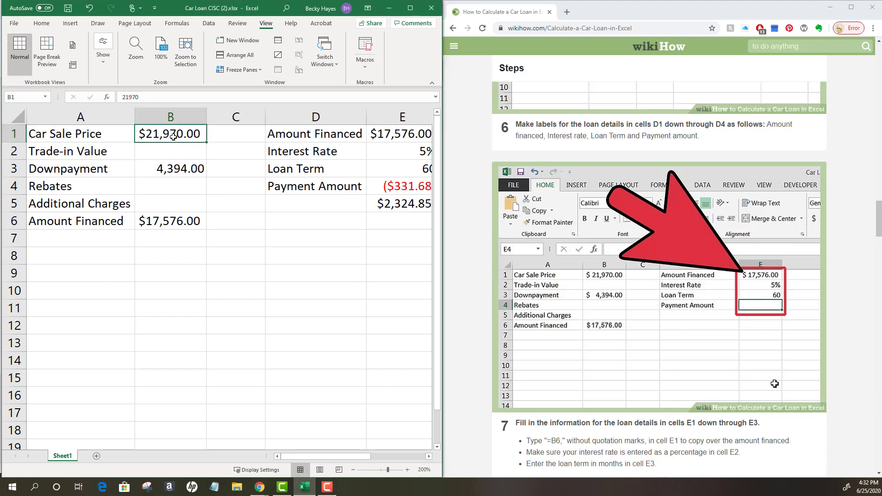
click(154, 168)
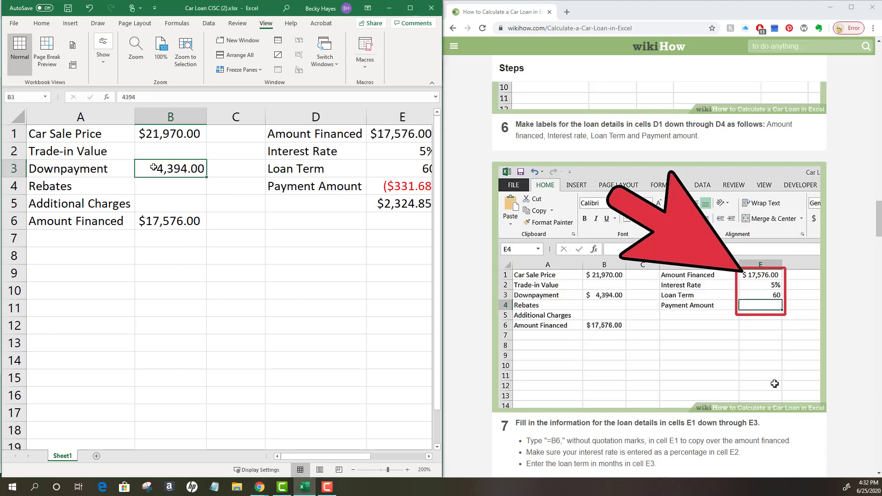
click(155, 139)
click(172, 169)
click(172, 224)
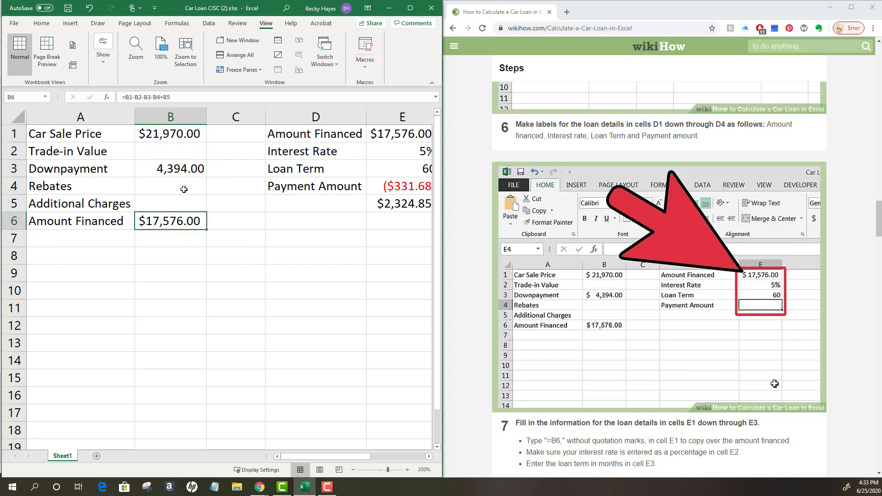
click(192, 136)
click(188, 169)
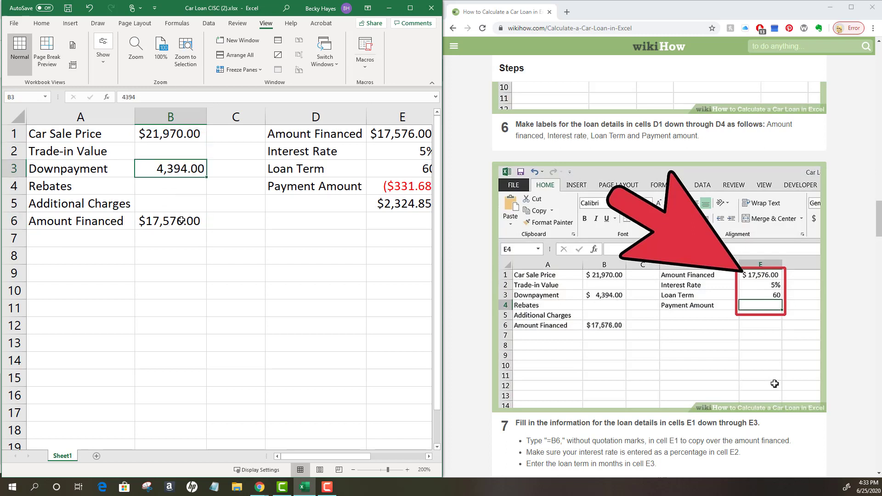
click(182, 220)
click(175, 134)
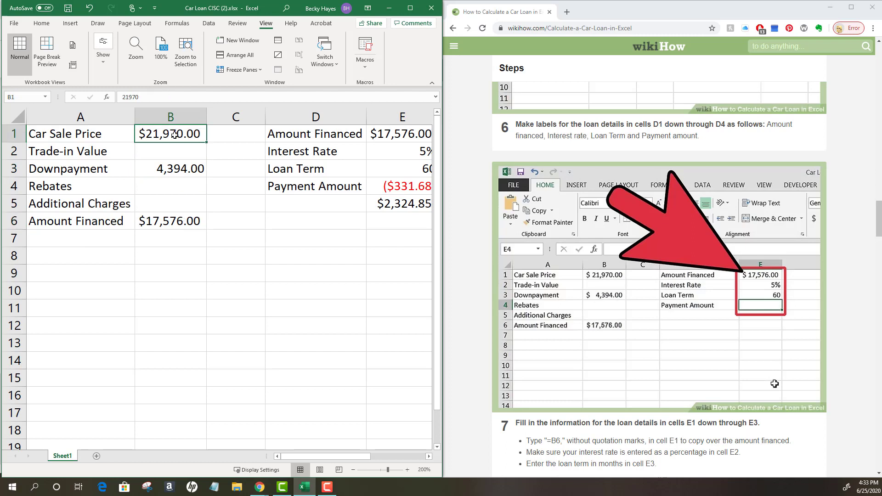
- Maximize the workbook window and select the interest rate in cell E2
click(410, 8)
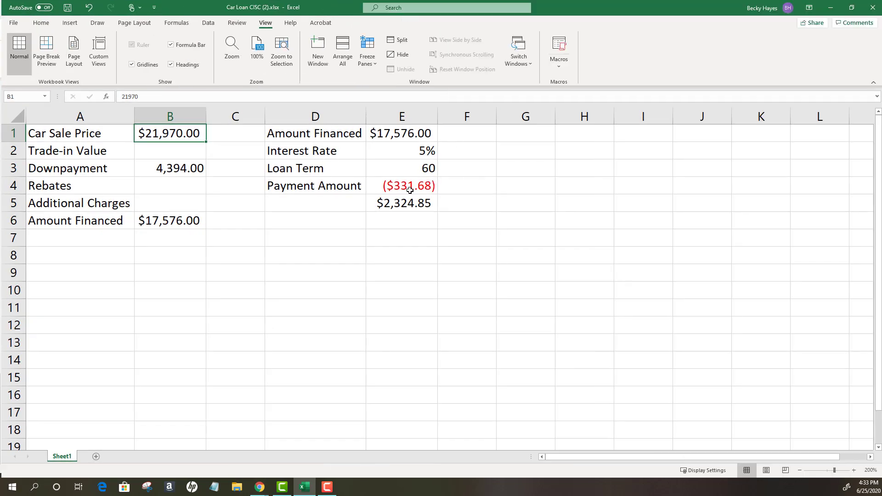
click(41, 24)
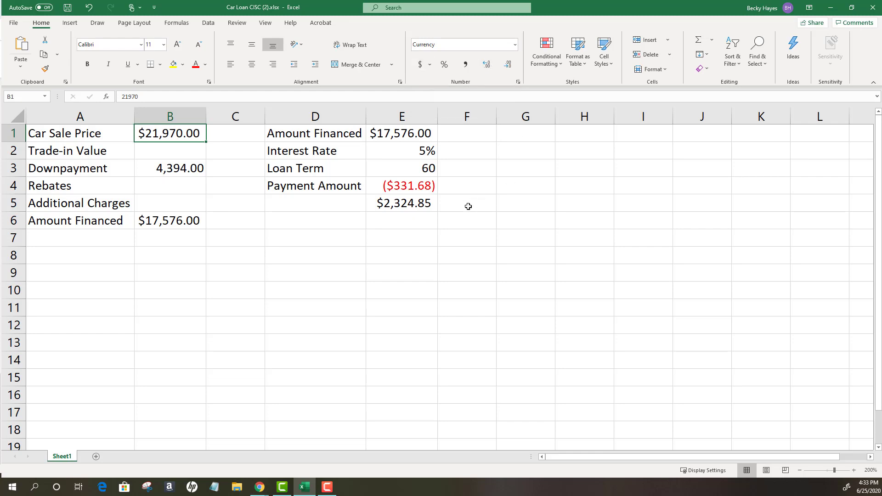
click(408, 152)
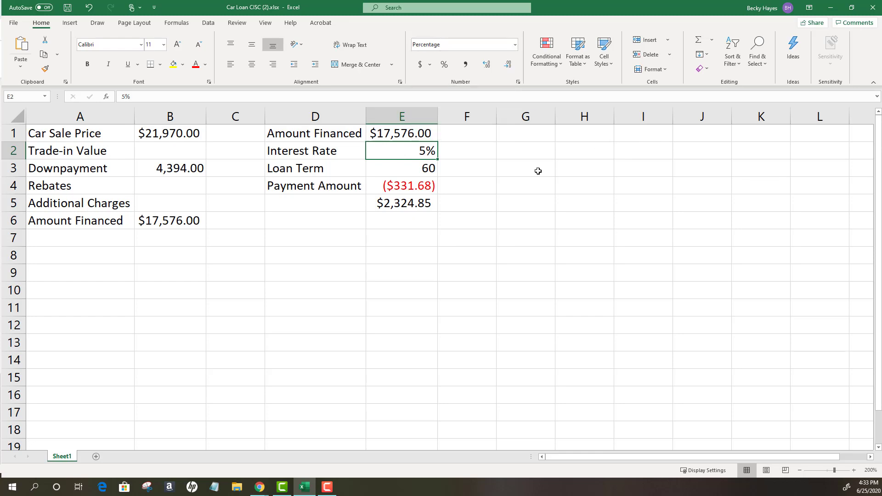
- Enter 5% as a sample percentage in the empty cell G2
click(518, 150)
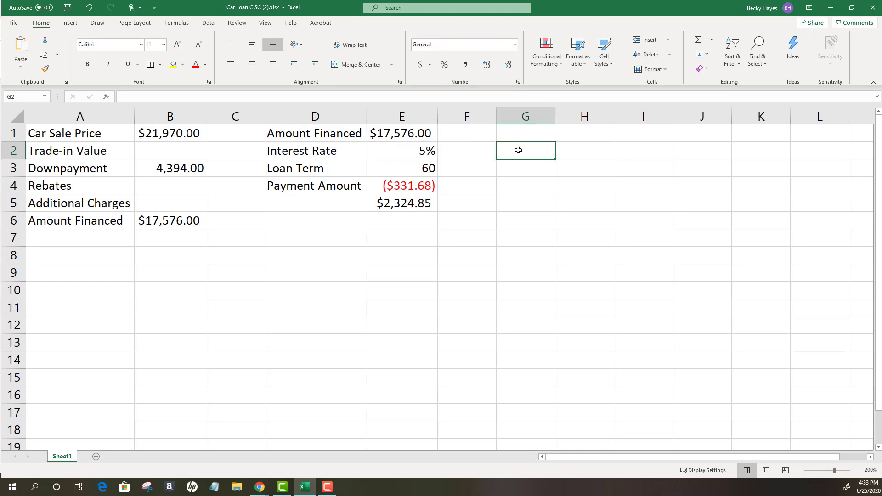
text(5)
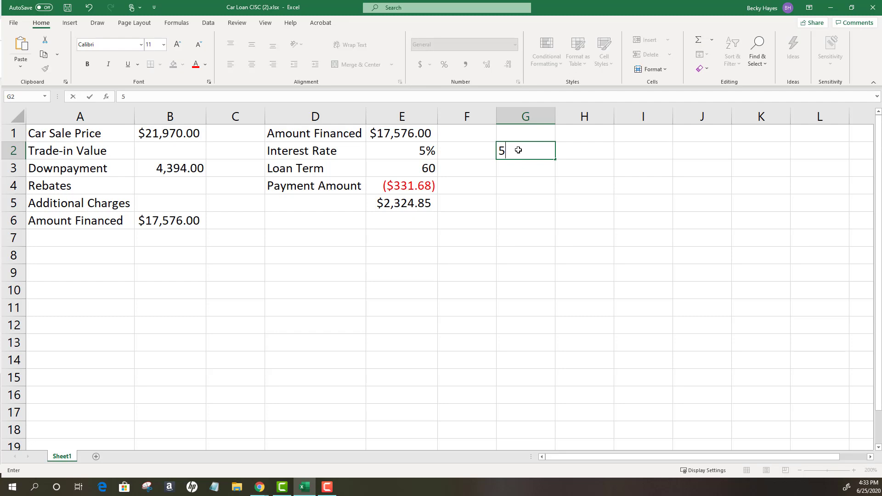
text(%)
key(Return)
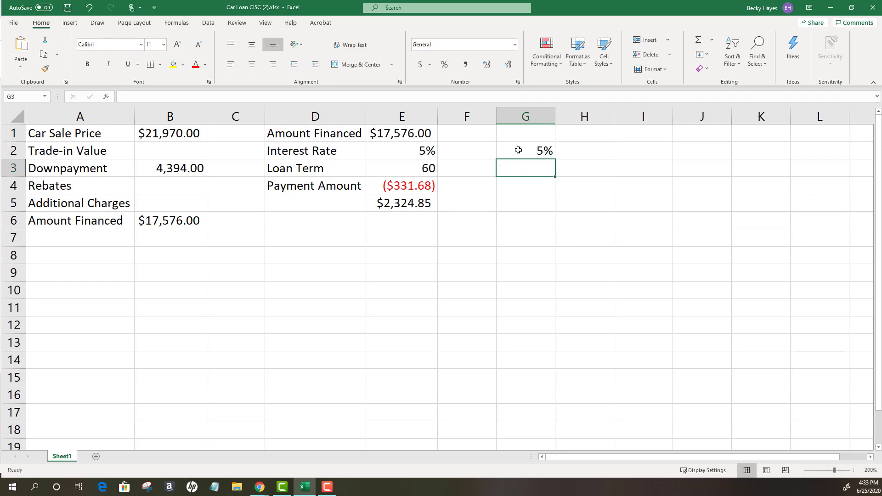
click(518, 150)
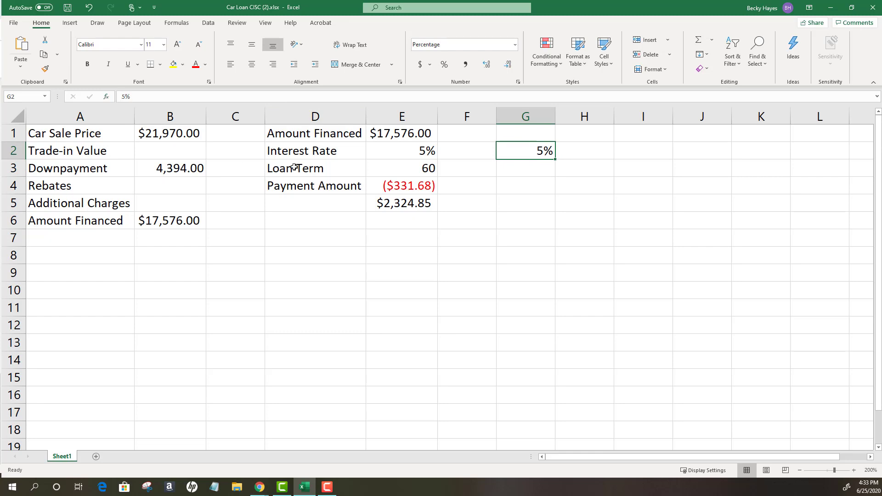
- Enter .05 as a sample decimal rate in cell G3
click(547, 167)
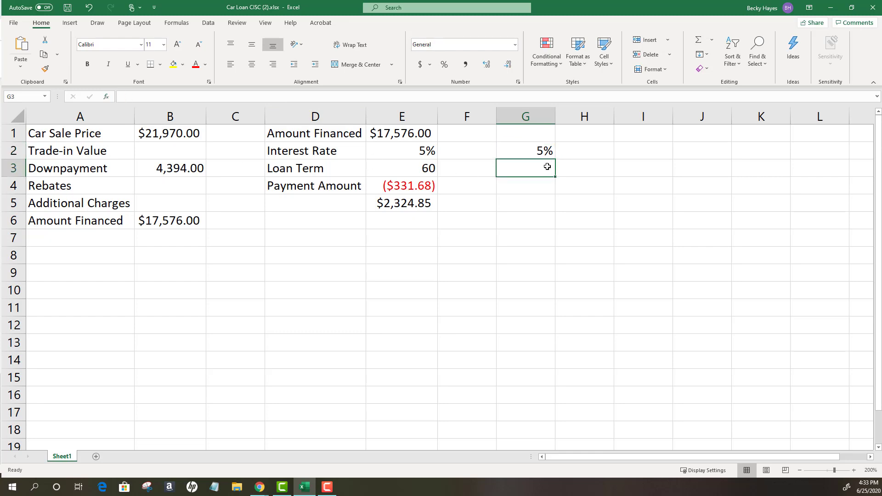
text(.05)
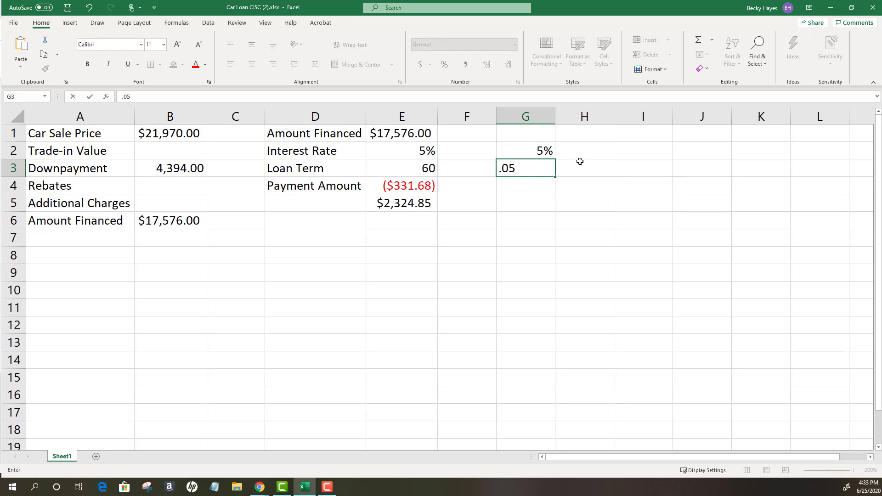
click(523, 197)
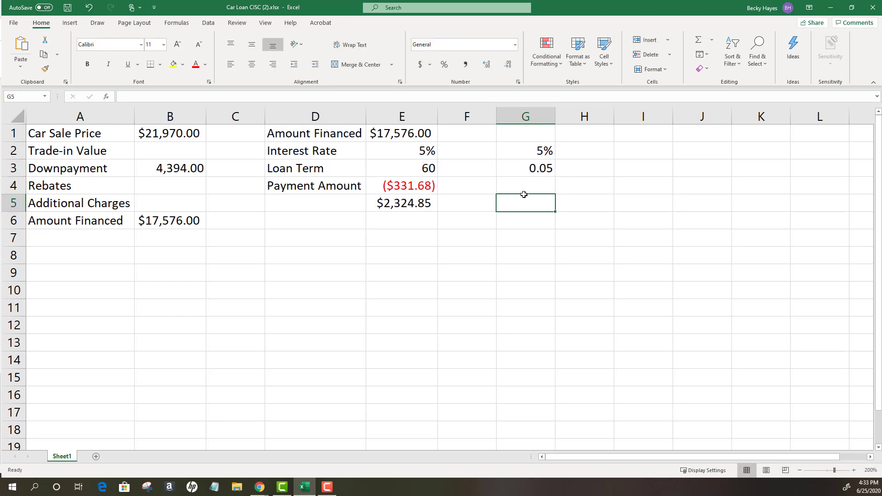
- Compare the number formats of cells G3 and G2, and format G3 as a percentage
click(523, 168)
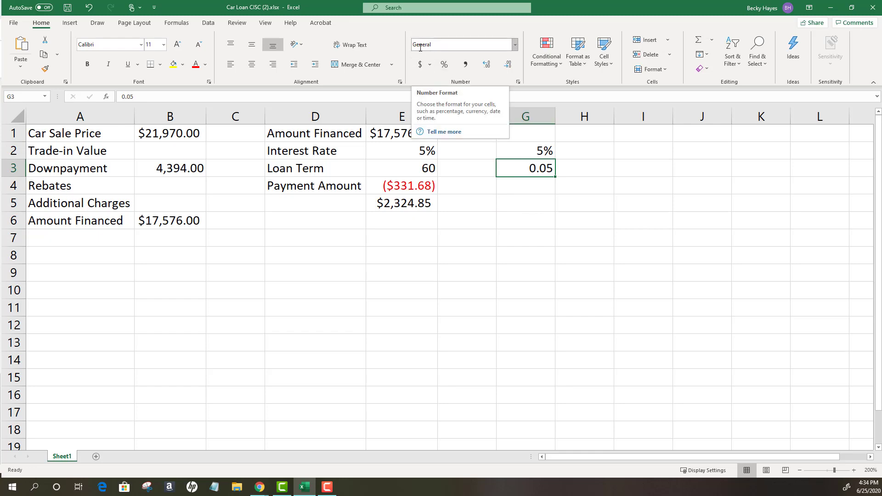
click(538, 151)
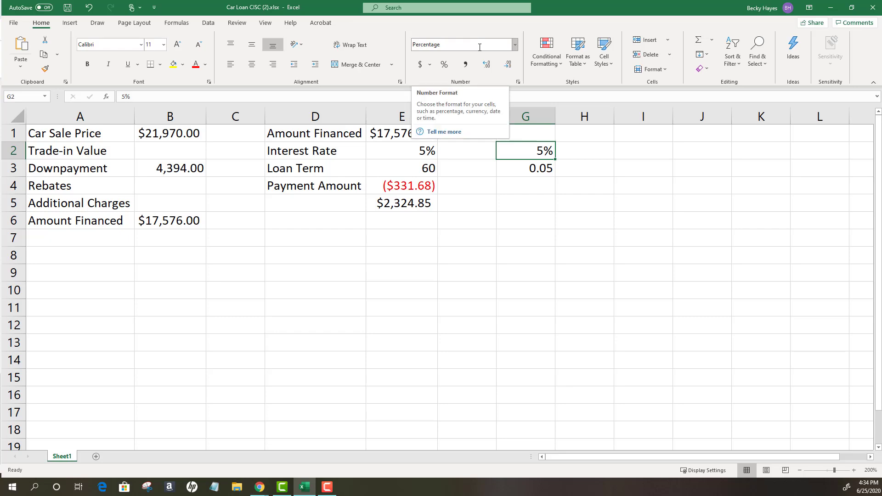
click(530, 169)
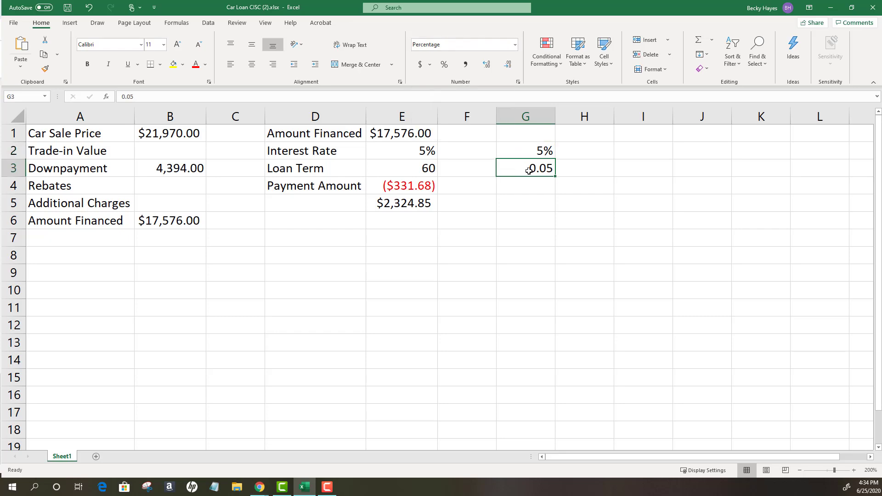
click(444, 66)
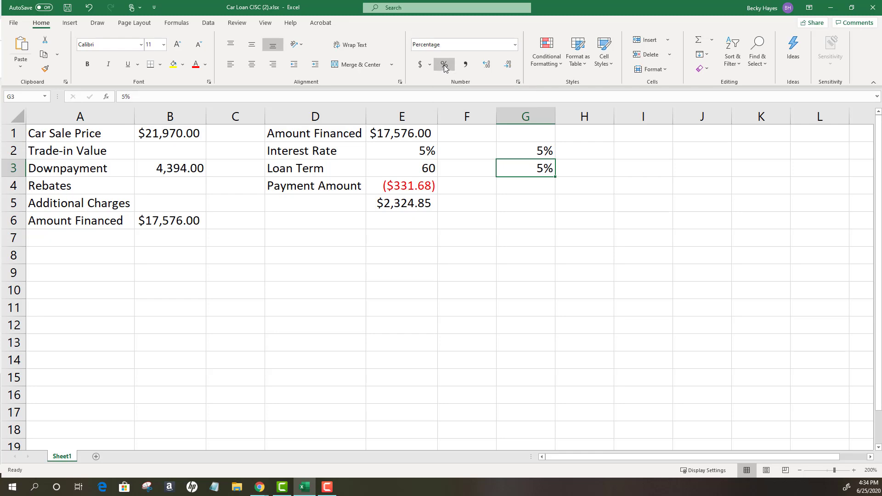
- Clear the sample rates from cells G2 and G3
click(529, 152)
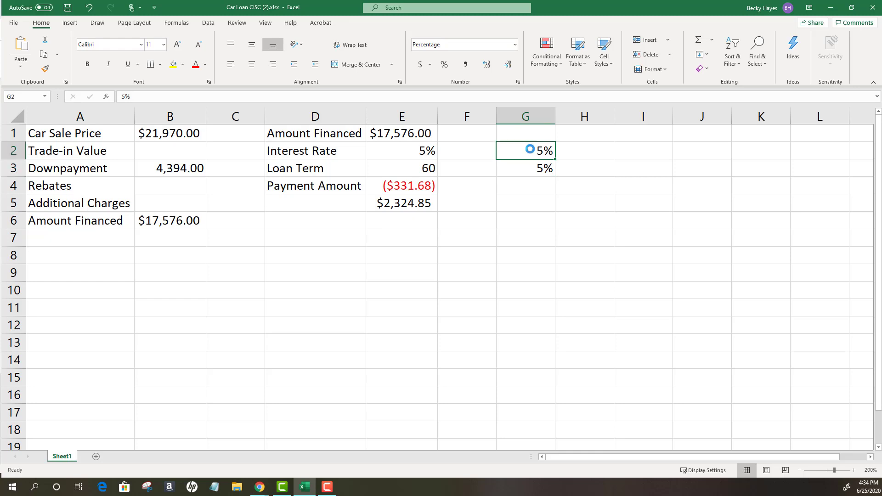
key(Delete)
click(536, 168)
key(Delete)
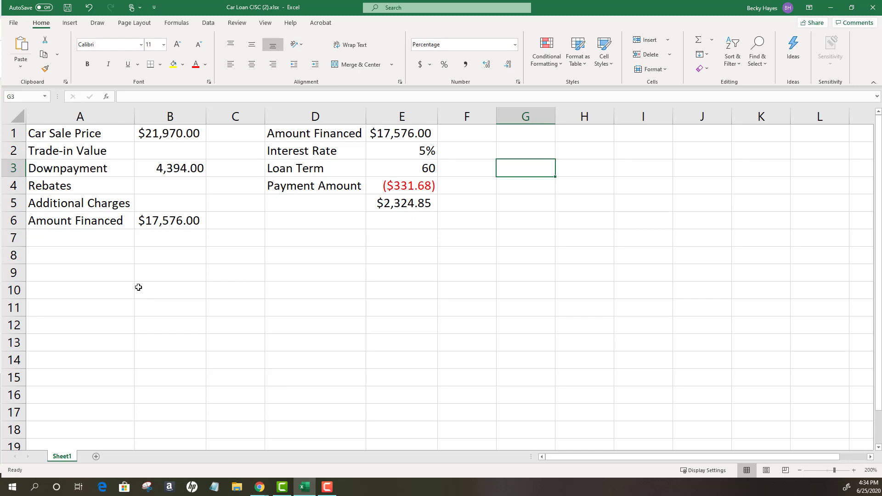
- Clear the amount financed in B6 and rebuild it with the formula =B1-B2-B3-B4+B5
click(183, 221)
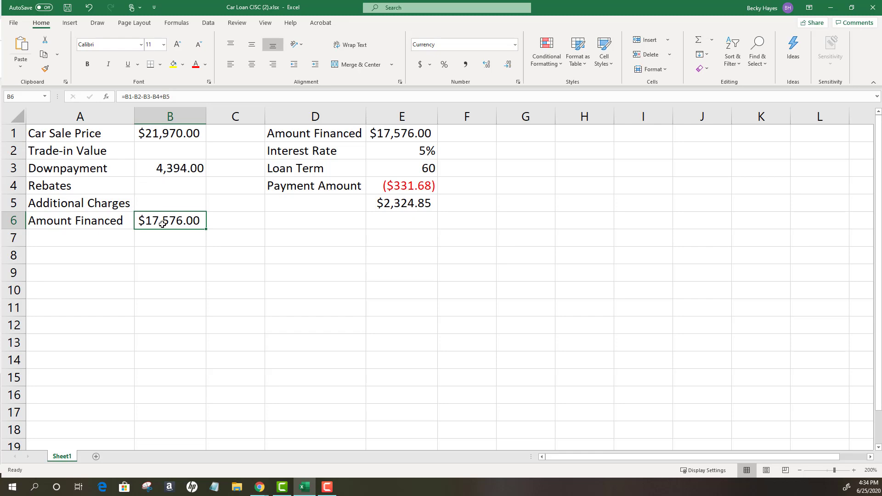
key(Delete)
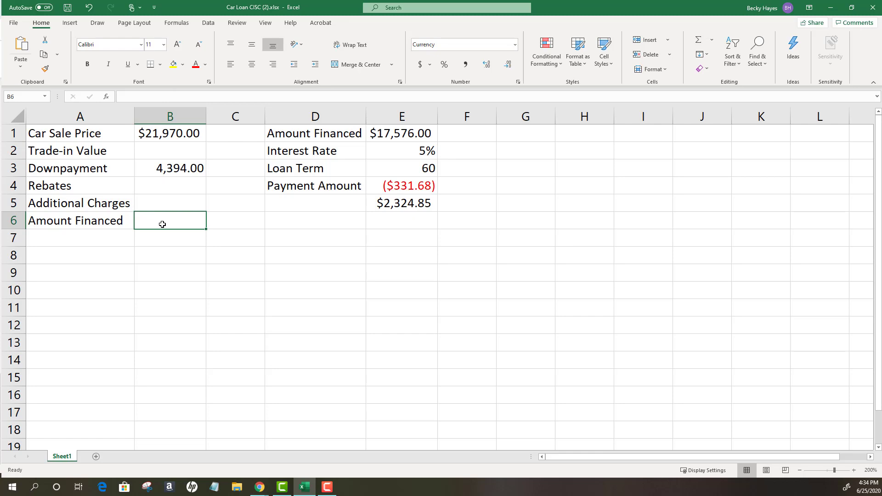
click(165, 99)
text(=)
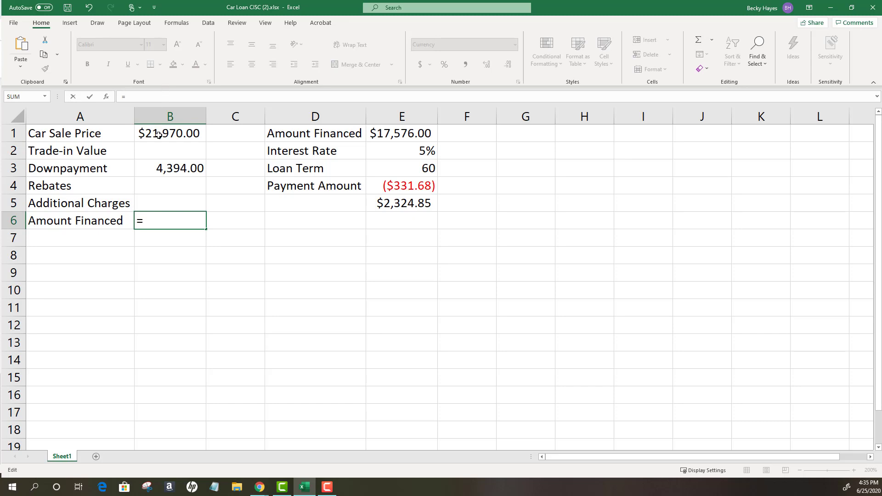
click(158, 134)
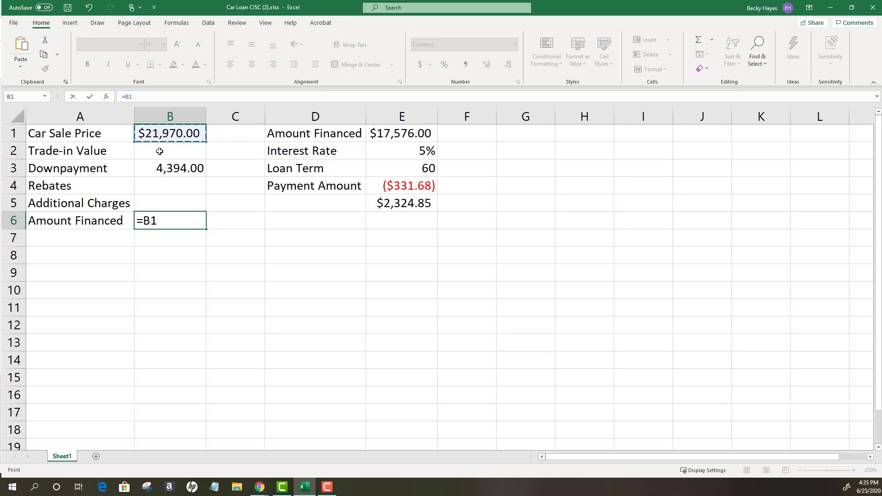
text(-)
click(159, 151)
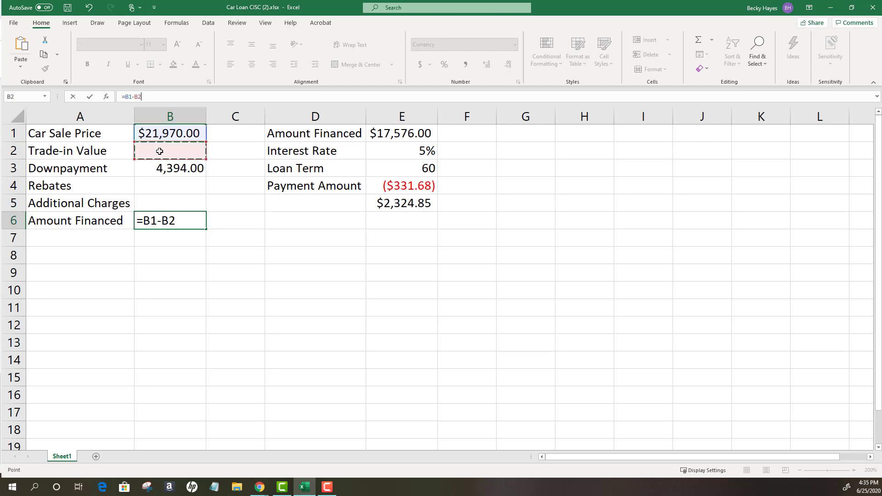
text(-)
click(162, 168)
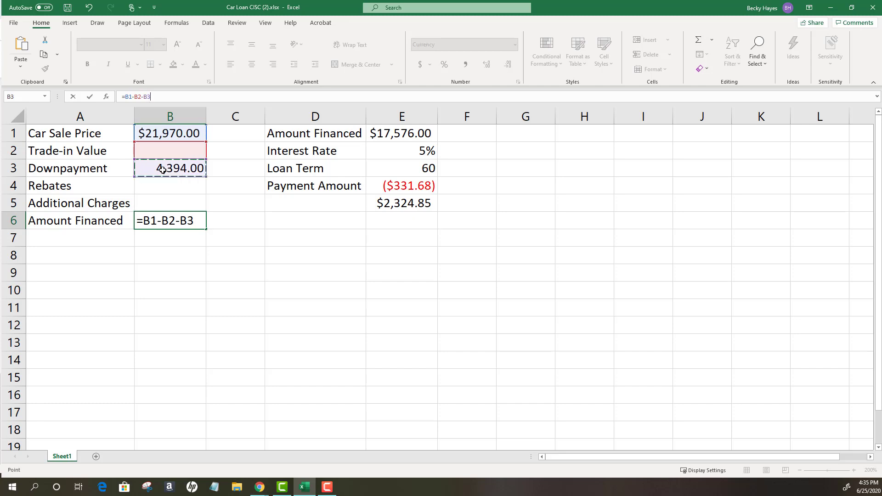
text(-)
click(165, 189)
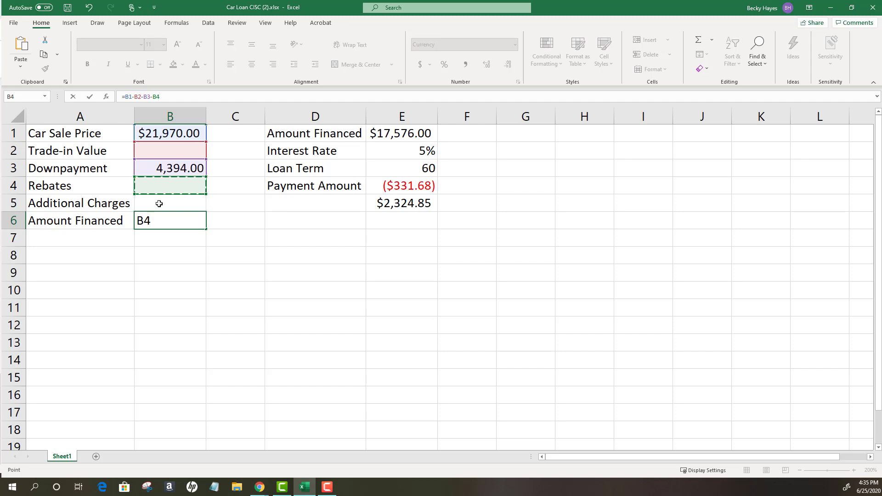
text(+)
click(159, 203)
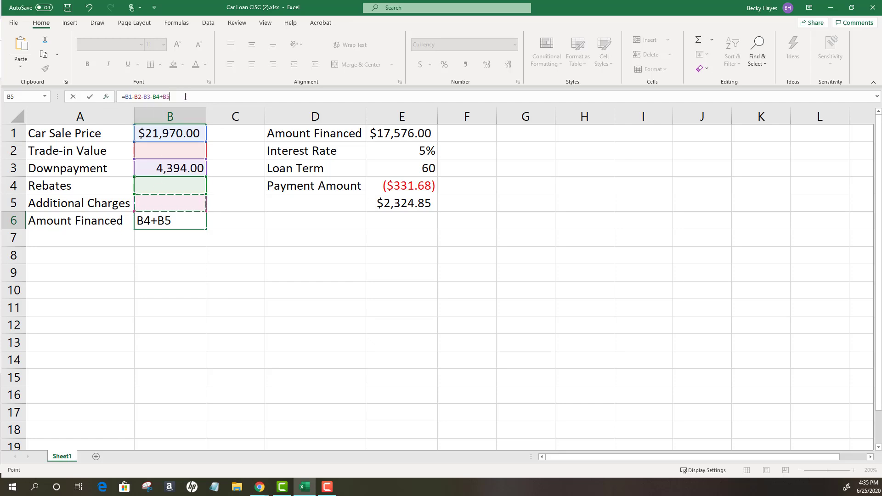
key(Return)
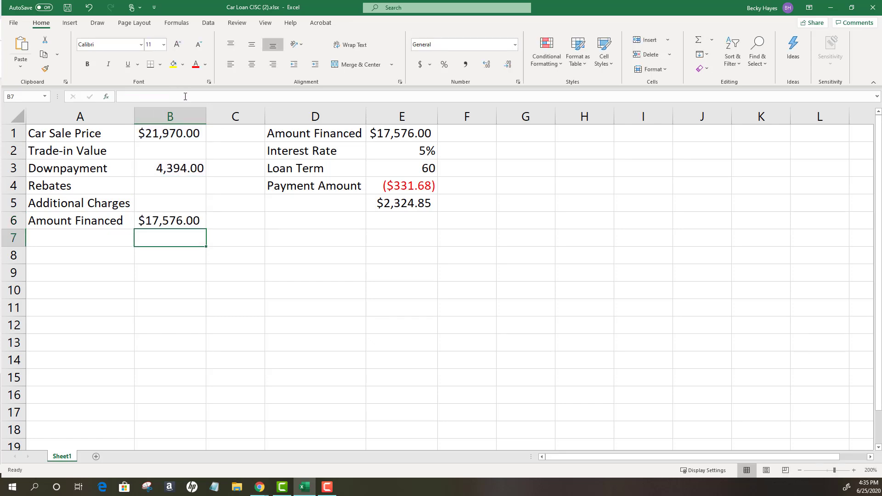
click(200, 219)
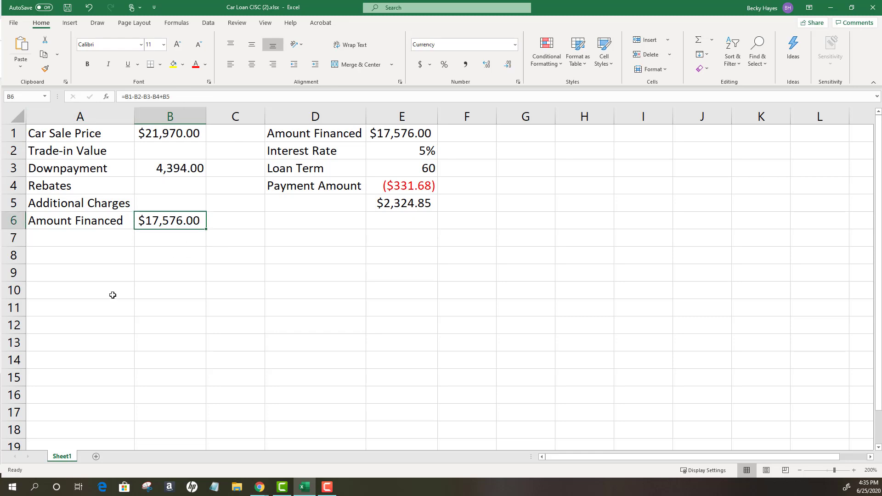
- Replace the fixed Amount Financed value in cell E1 with the formula =B6
click(403, 151)
click(403, 133)
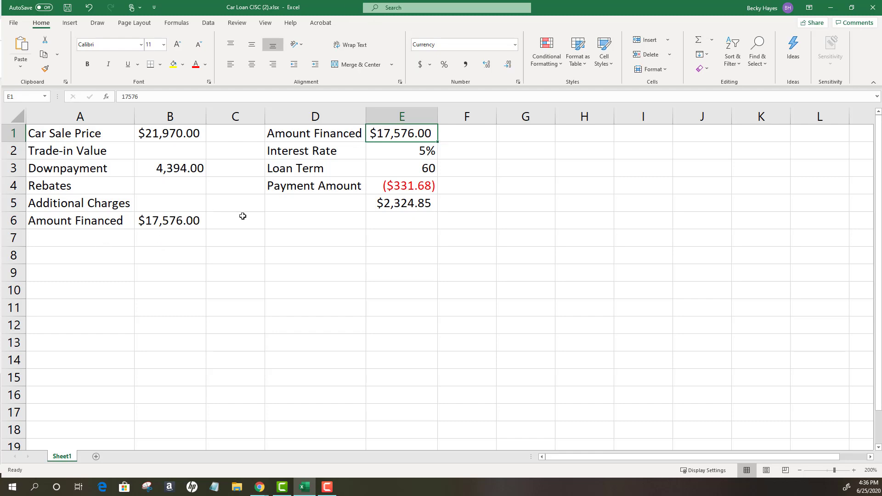
key(Delete)
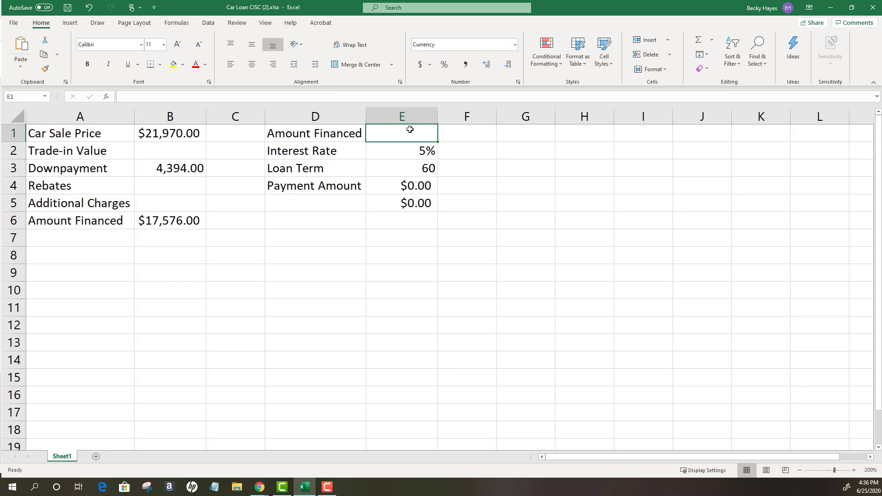
text(=)
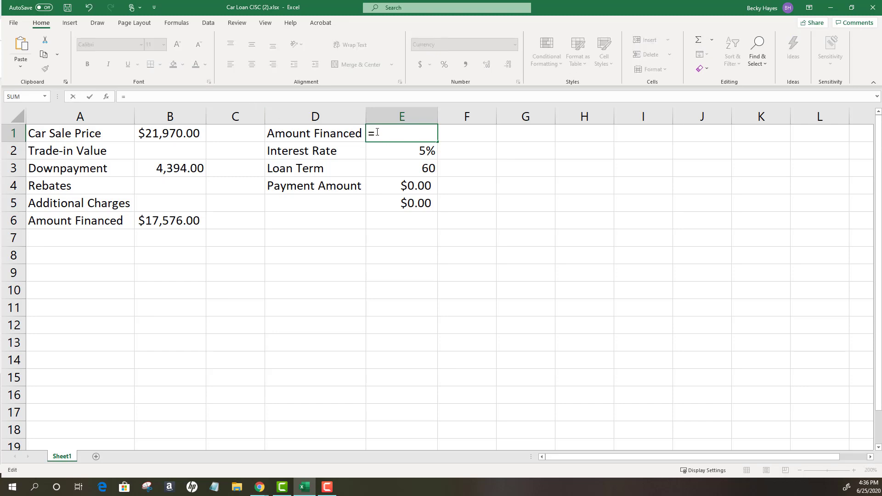
click(174, 222)
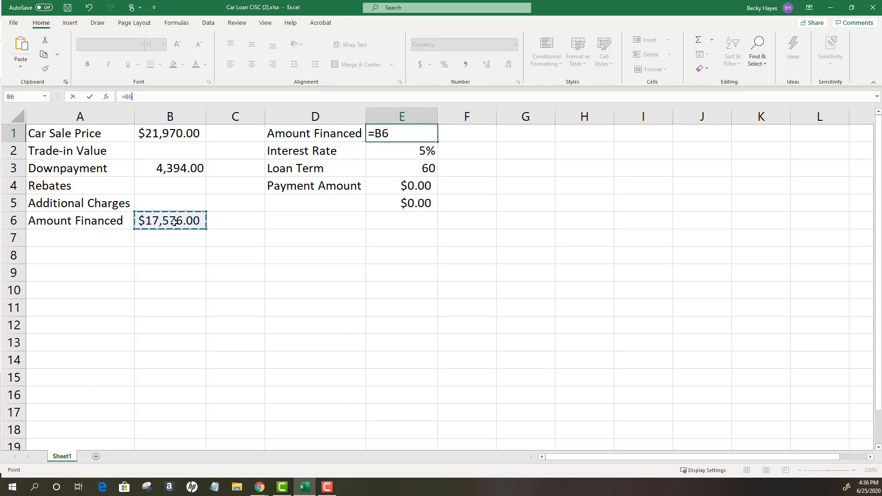
key(Return)
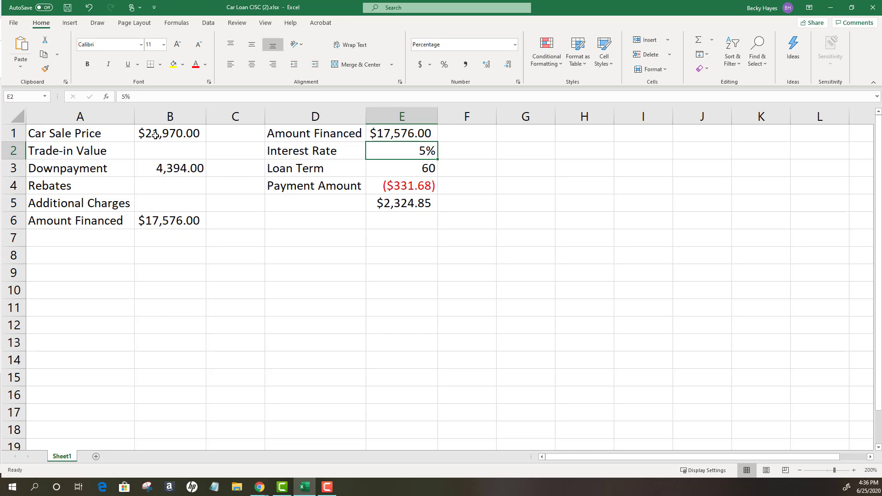
- Set the Car Sale Price in cell B1 to 21975 and check the Amount Financed formulas in B6 and E1
click(181, 134)
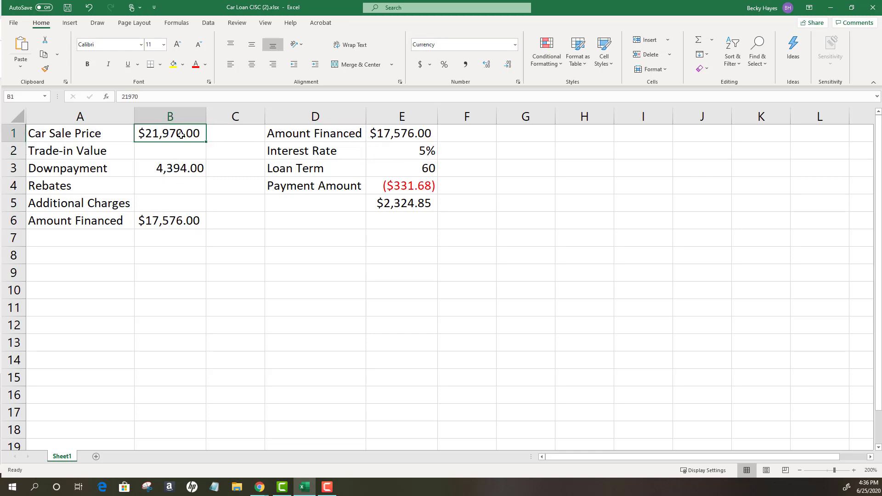
double_click(181, 134)
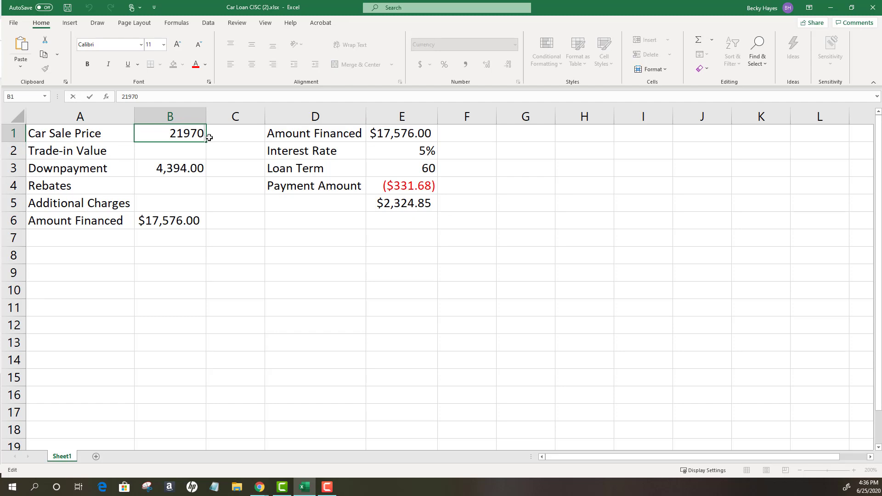
key(BackSpace)
text(5)
key(Return)
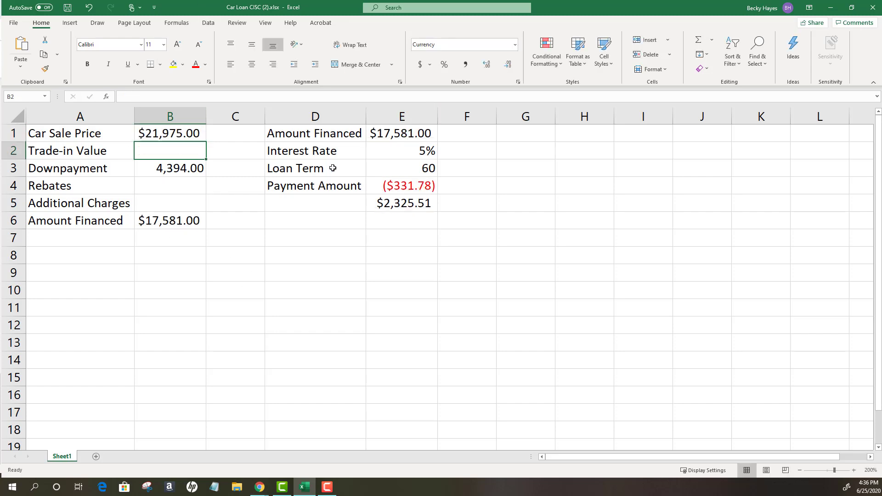
click(417, 132)
click(185, 225)
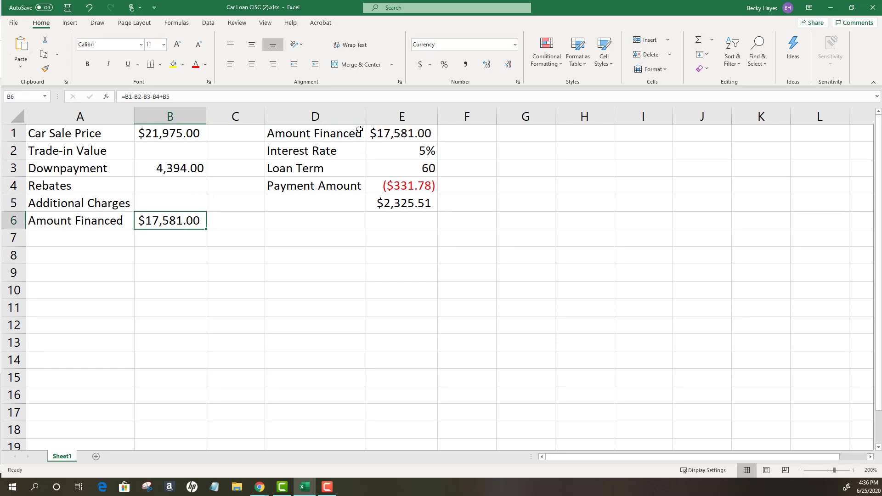
click(395, 137)
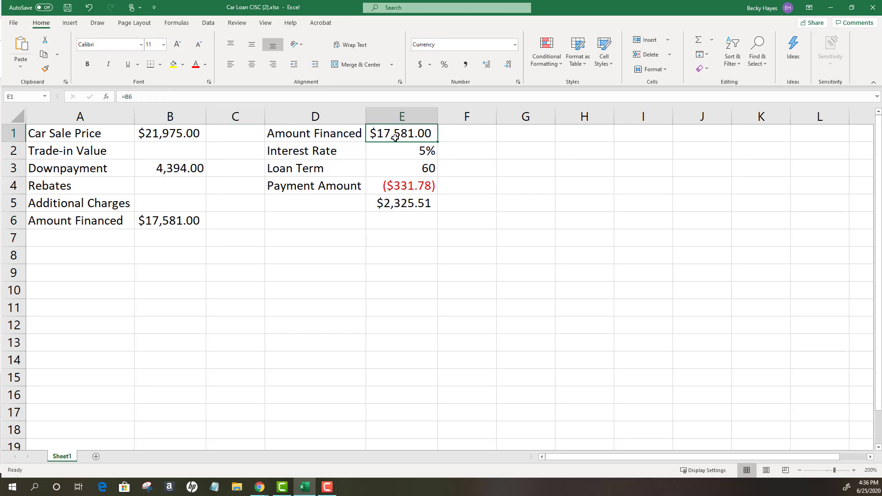
- Set the Car Sale Price in cell B1 back to 21970
click(173, 137)
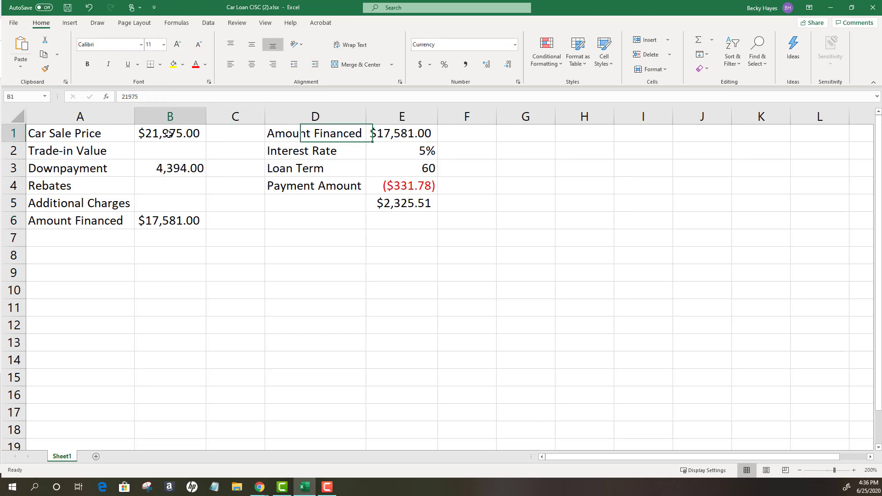
click(138, 97)
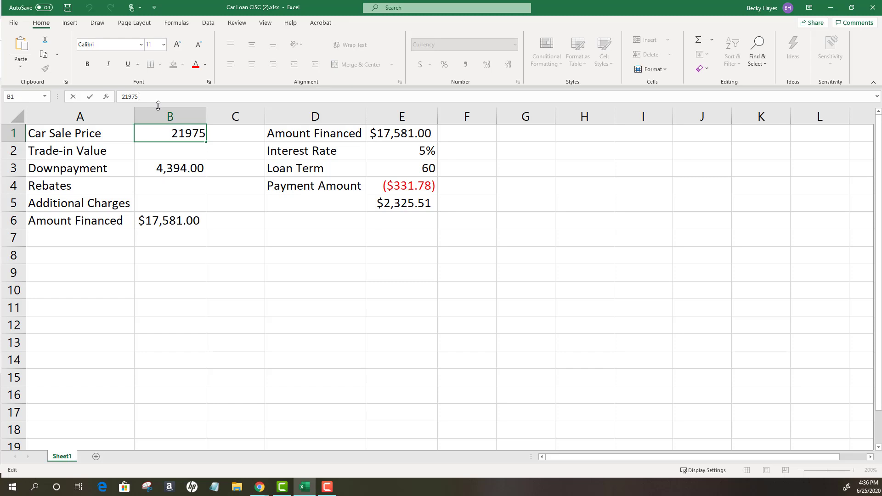
key(BackSpace)
text(0)
click(339, 149)
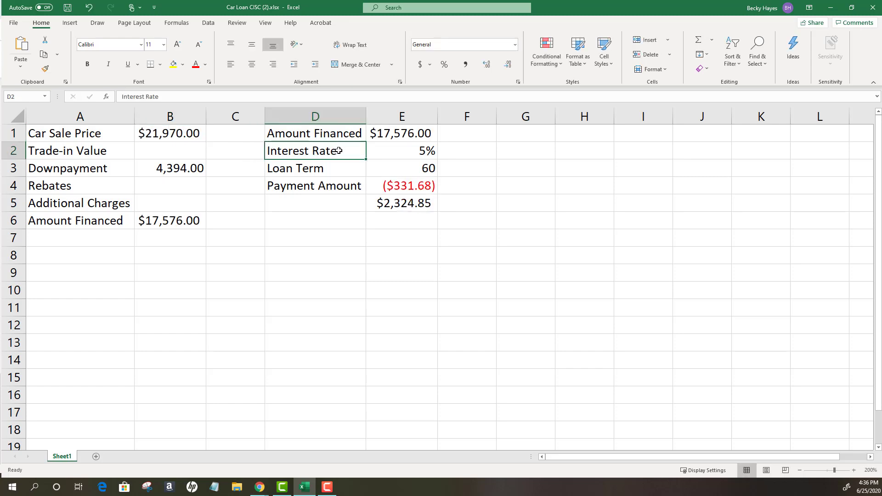
- Review the interest rate in E2, the loan term in E3 and the payment amount formula in E4
click(424, 152)
click(422, 171)
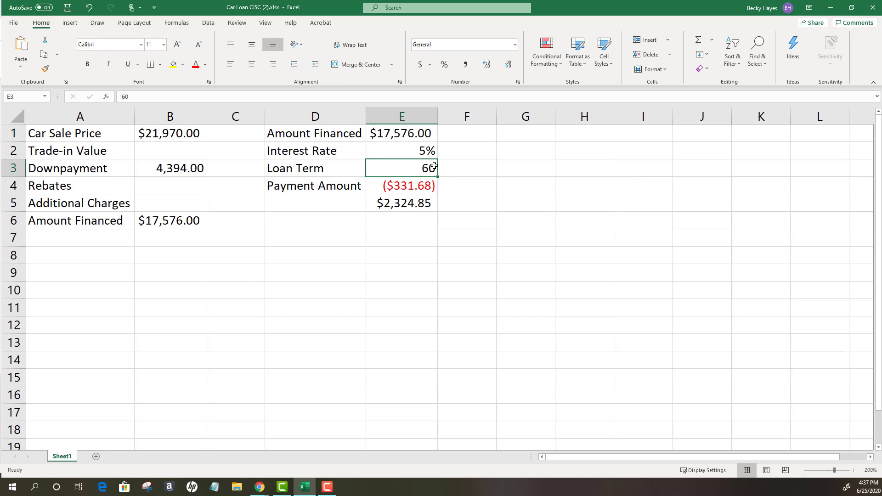
click(394, 186)
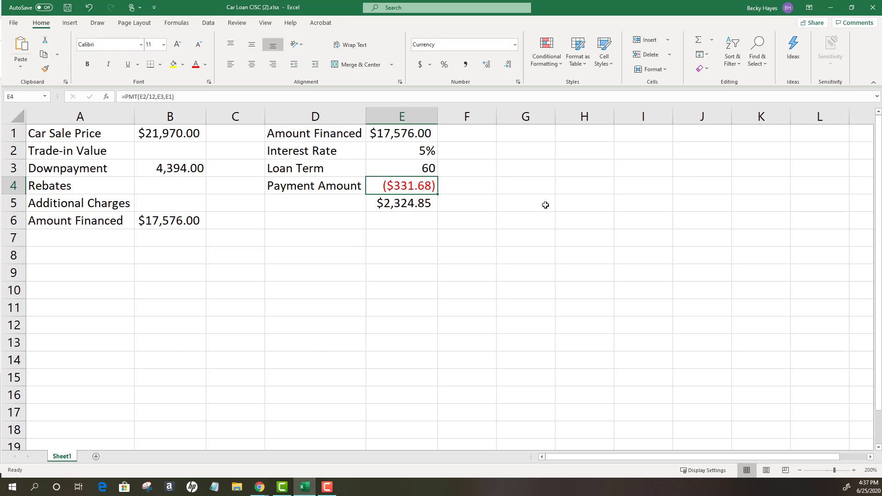
click(508, 189)
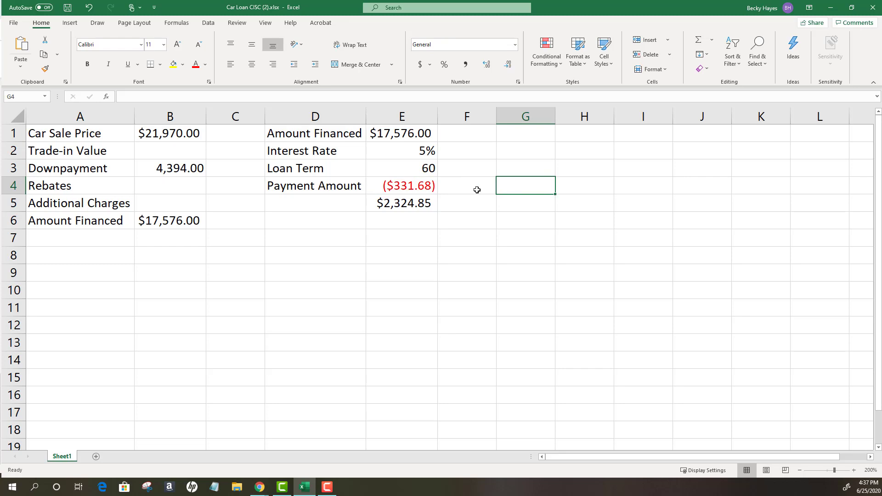
text(=)
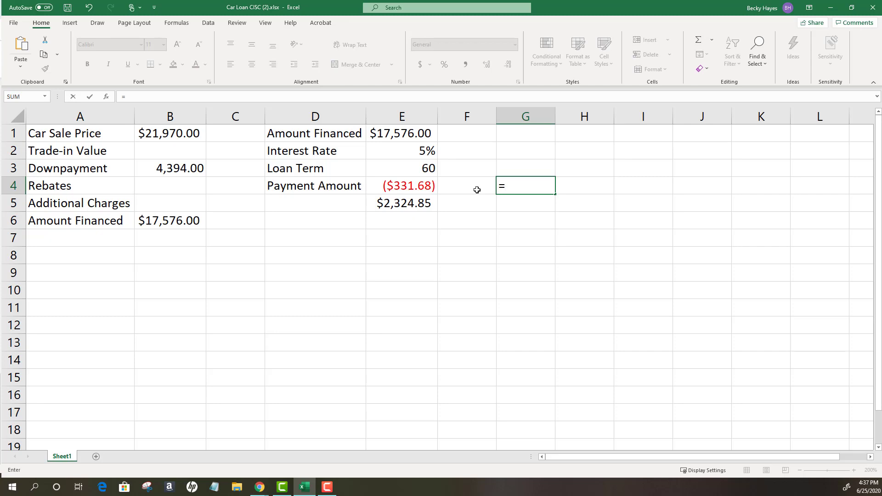
text(pmt)
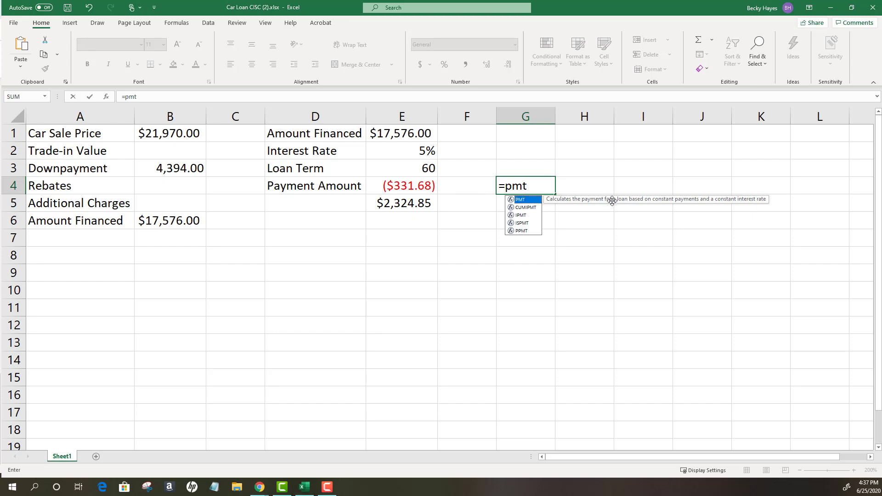
click(534, 187)
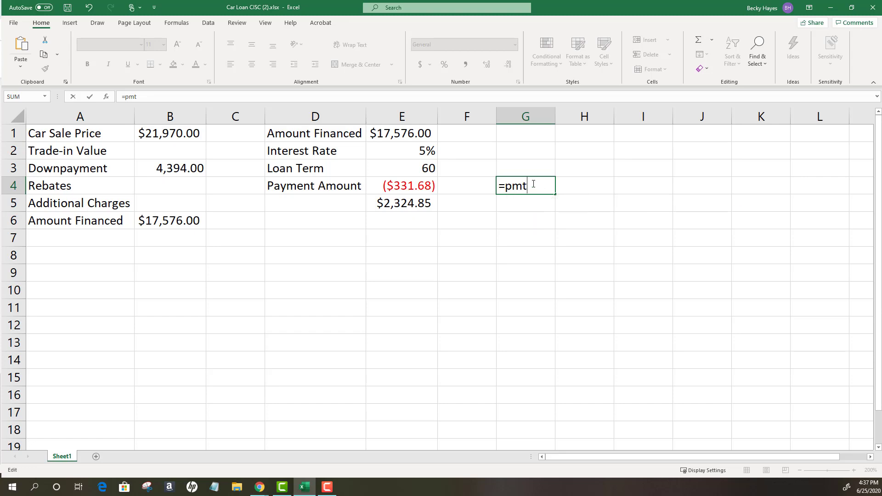
text(()
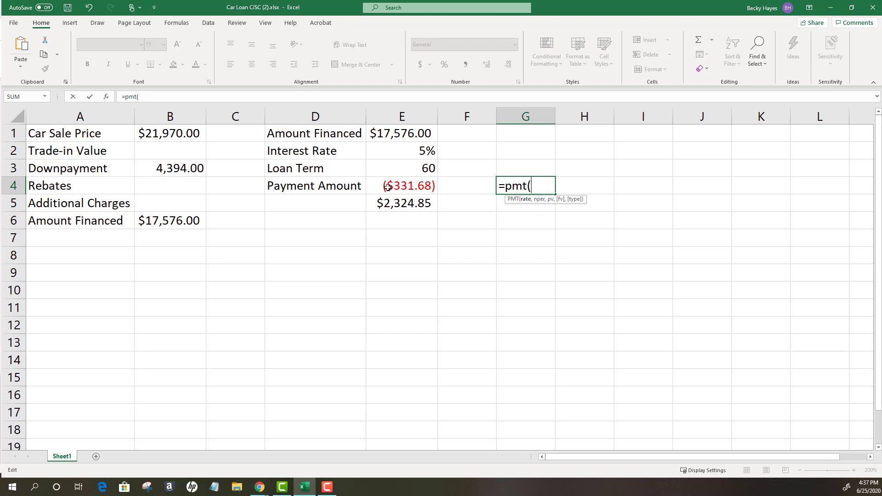
click(405, 150)
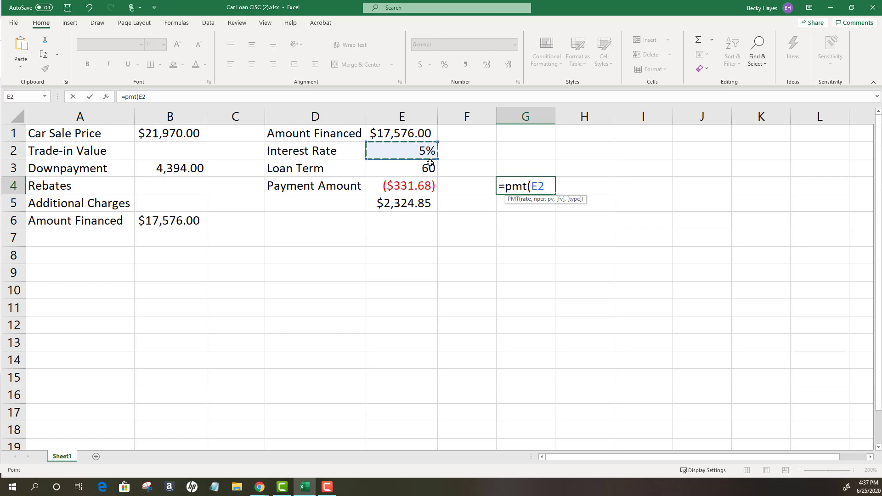
click(405, 170)
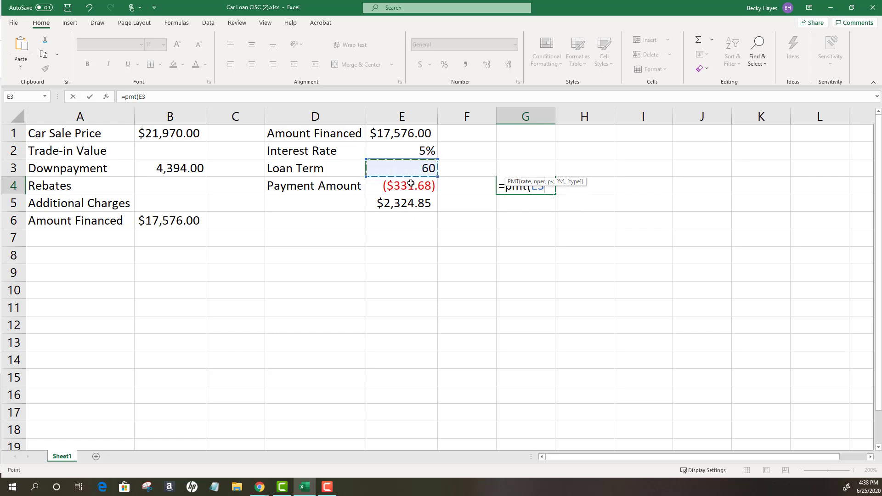
key(Escape)
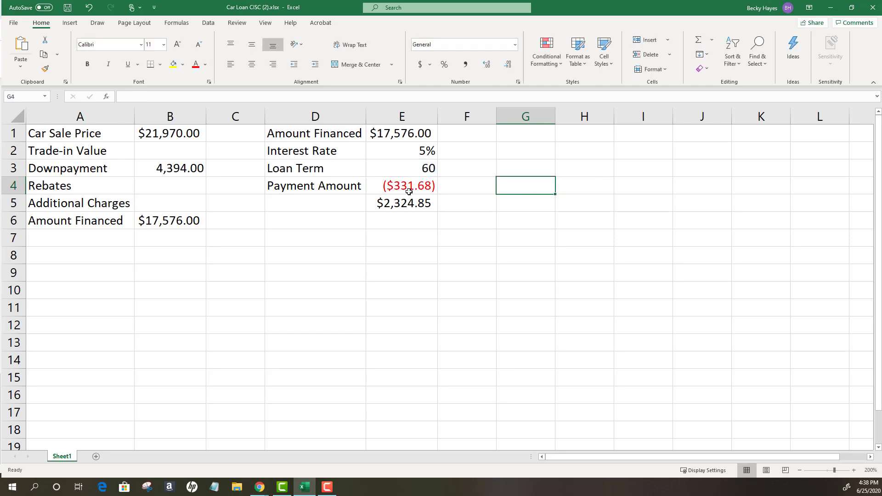
- Calculate the monthly payment in cell G4 with the formula =PMT(E2/12,E3,E1), using the Payment Amount formula in E4 as reference
click(409, 190)
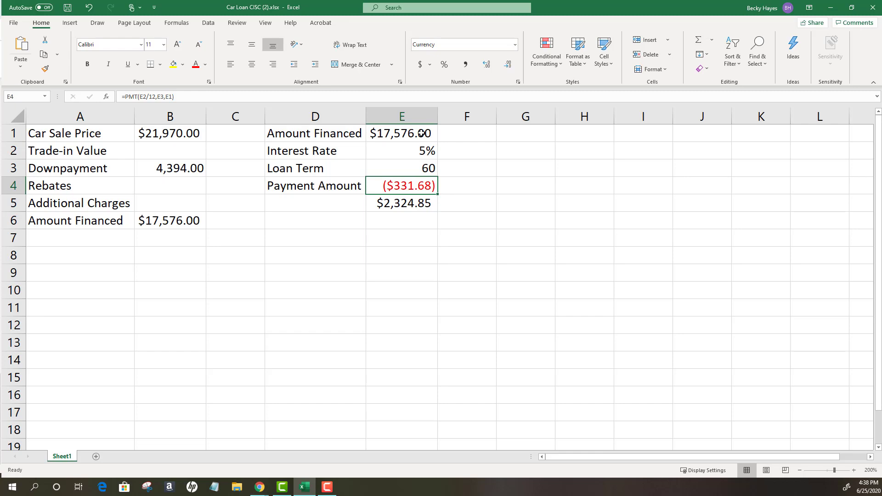
click(503, 184)
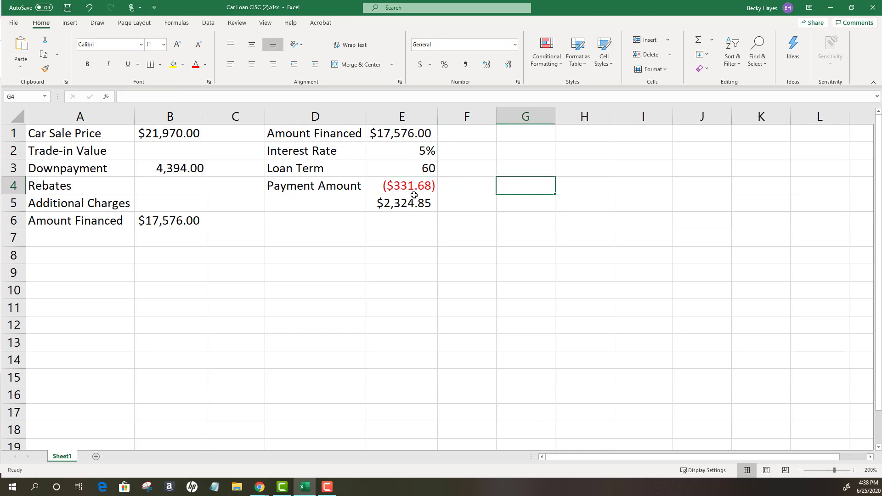
text(=)
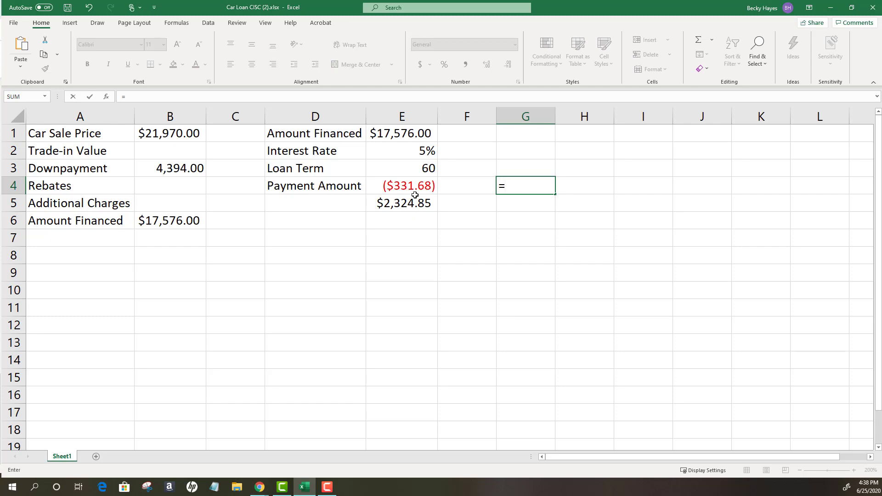
text(pm)
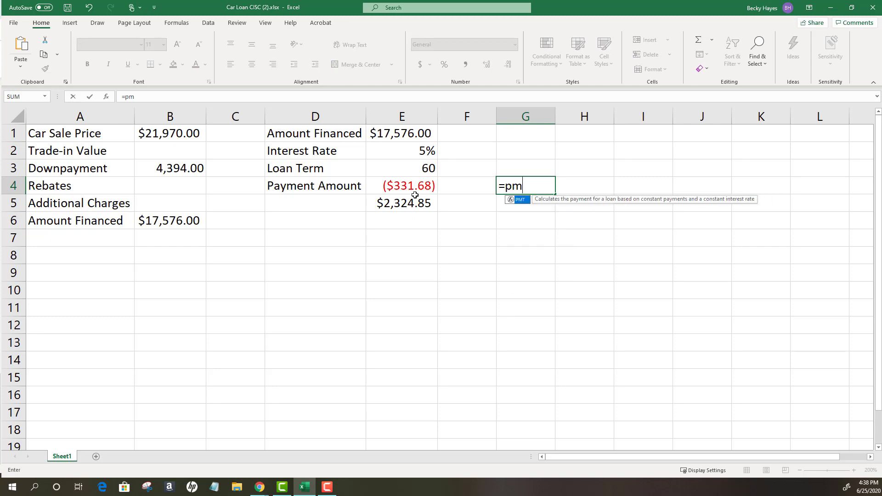
text(t()
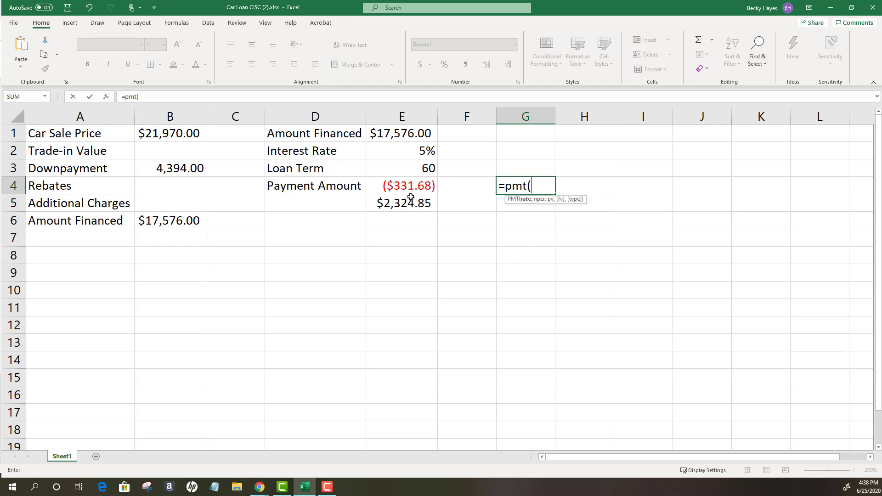
click(391, 151)
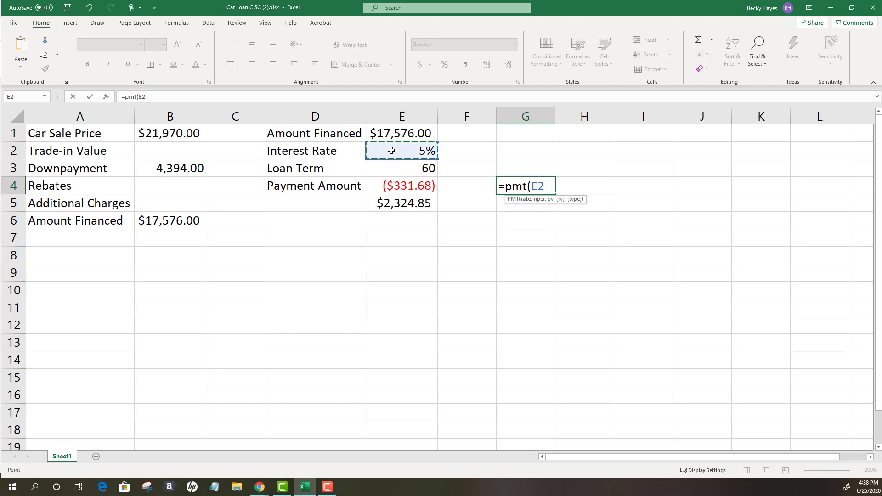
text(/)
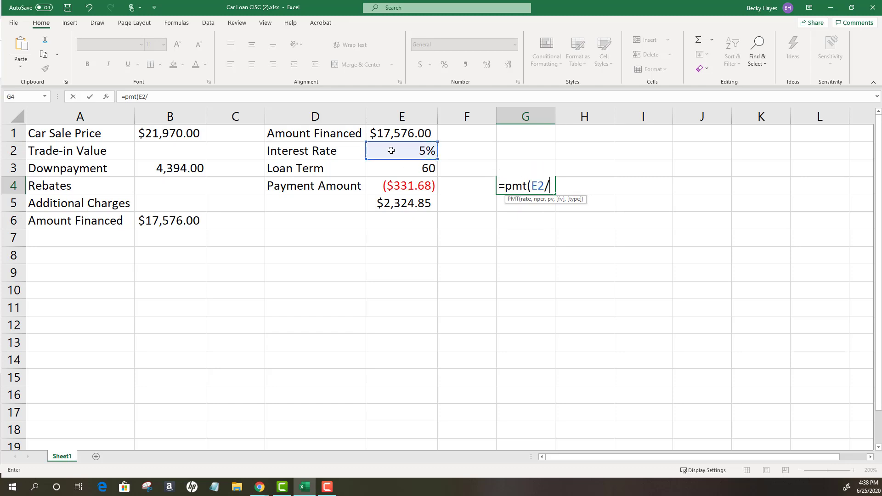
text(12,)
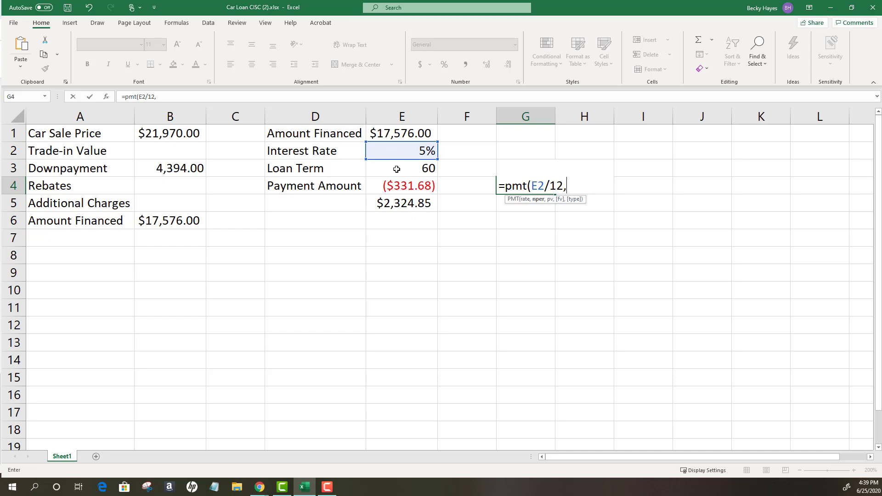
click(396, 169)
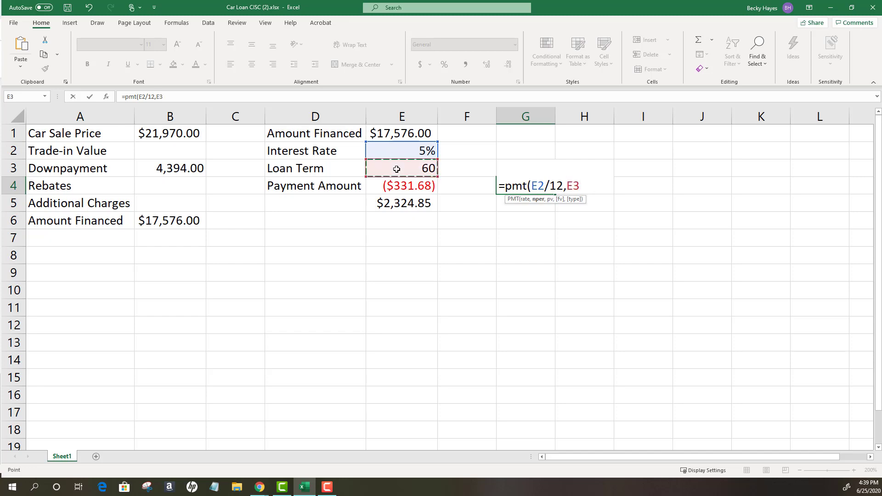
text(,)
click(397, 133)
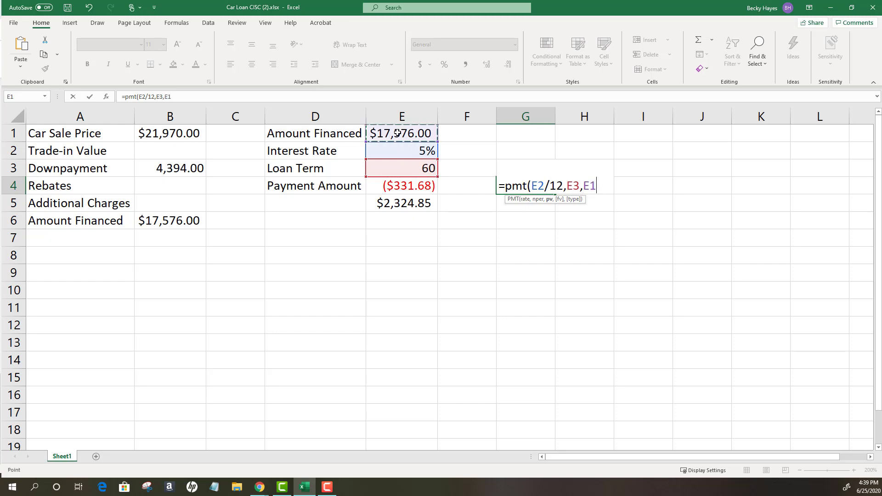
text())
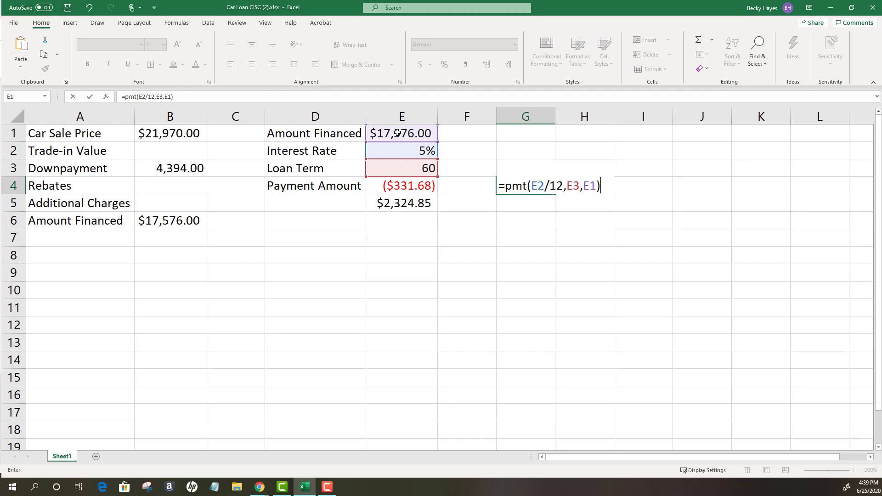
key(Return)
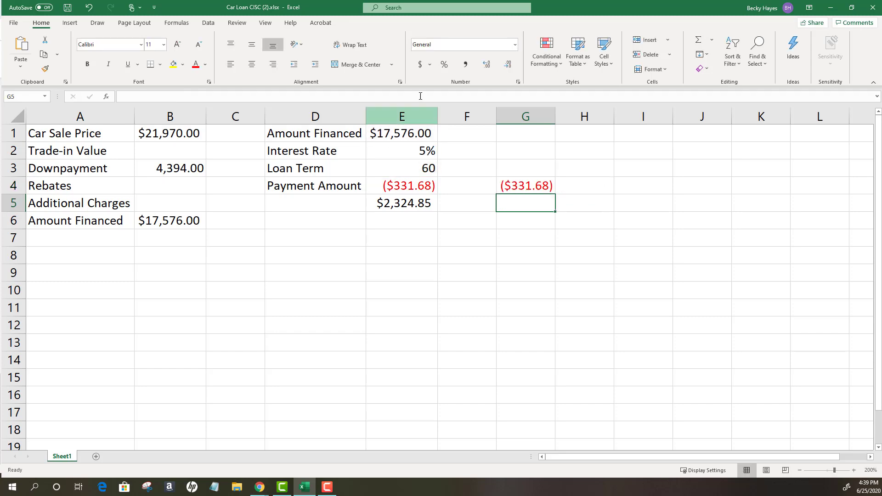
click(524, 185)
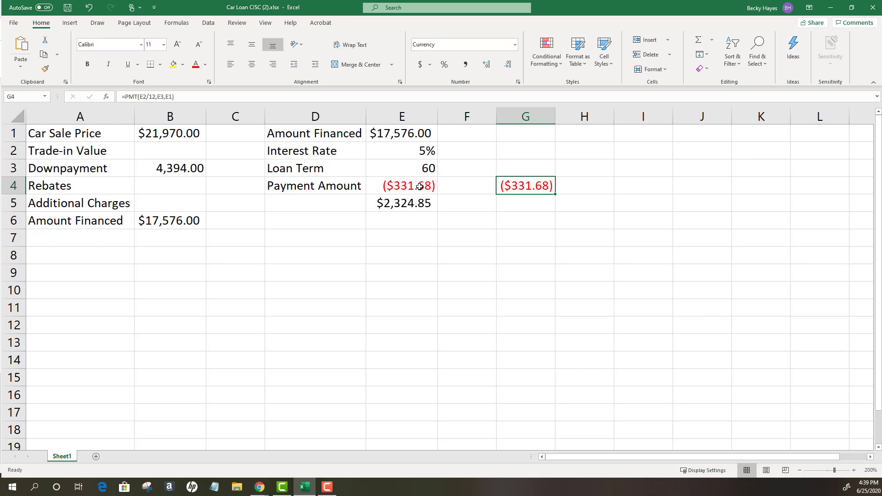
- Check the formula in cell E5 and its empty label cell D5, and switch to the wikiHow car loan article in Chrome
click(419, 206)
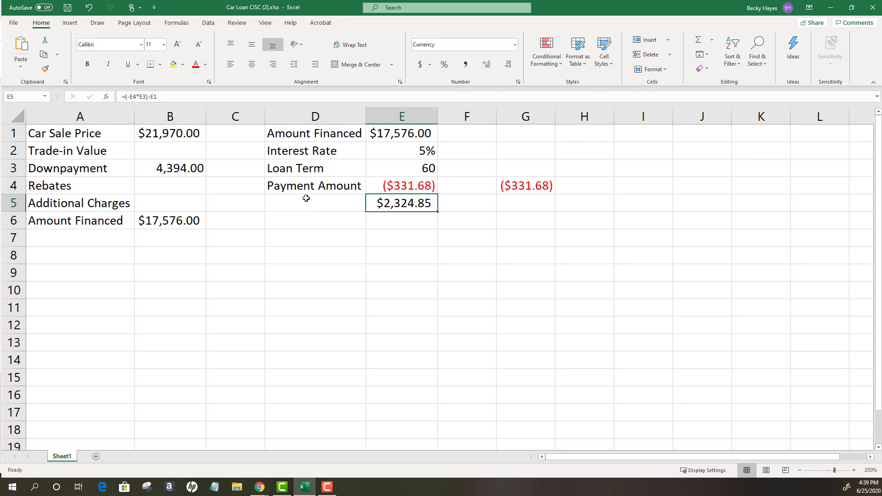
click(307, 201)
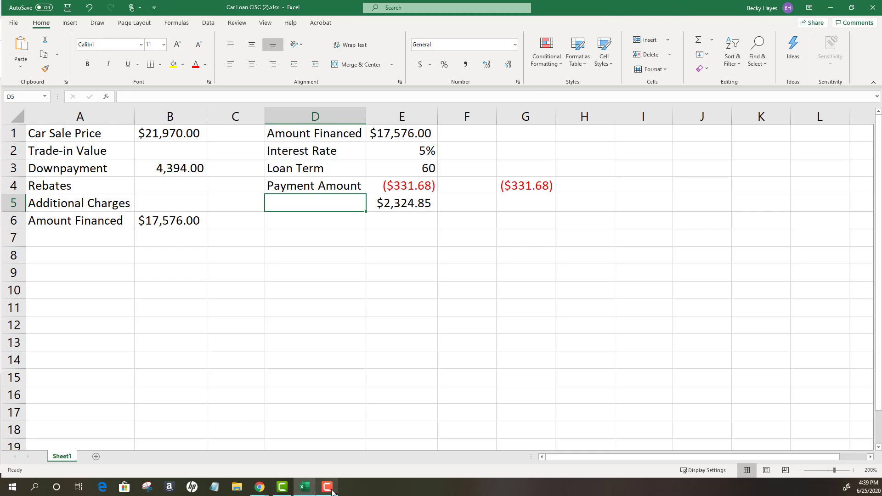
click(258, 489)
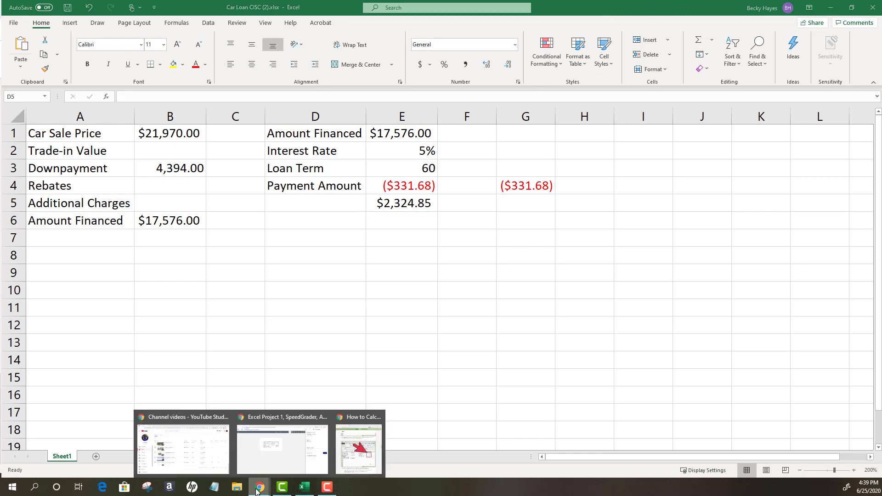
click(354, 449)
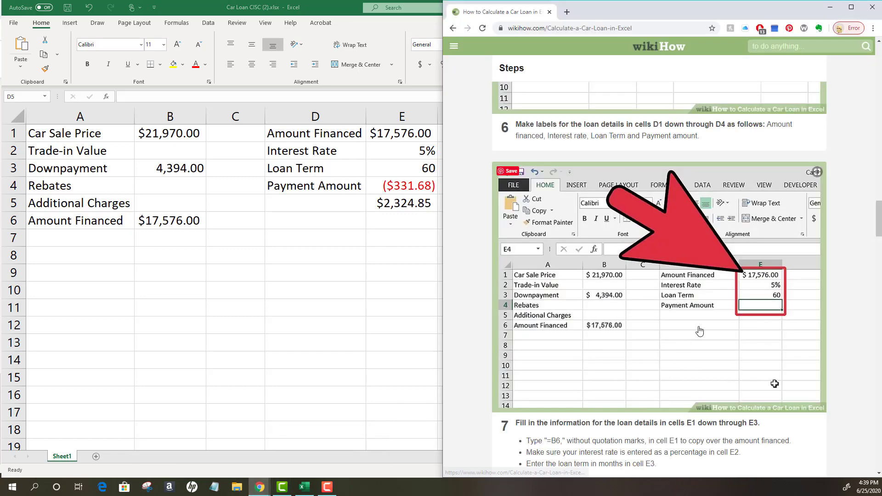
- Look up the total interest step in the wikiHow article, return to the Excel workbook and label cell D5 "Total Interest Paid"
scroll(673, 365, down, 4)
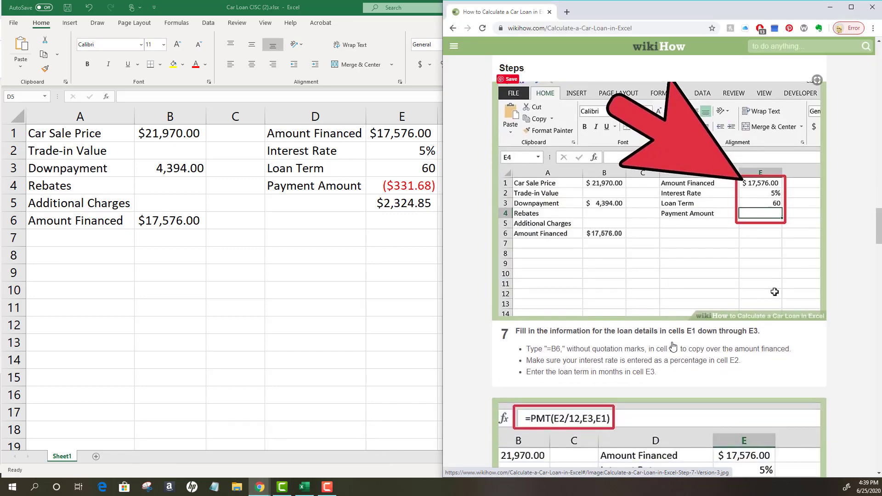
scroll(673, 346, down, 10)
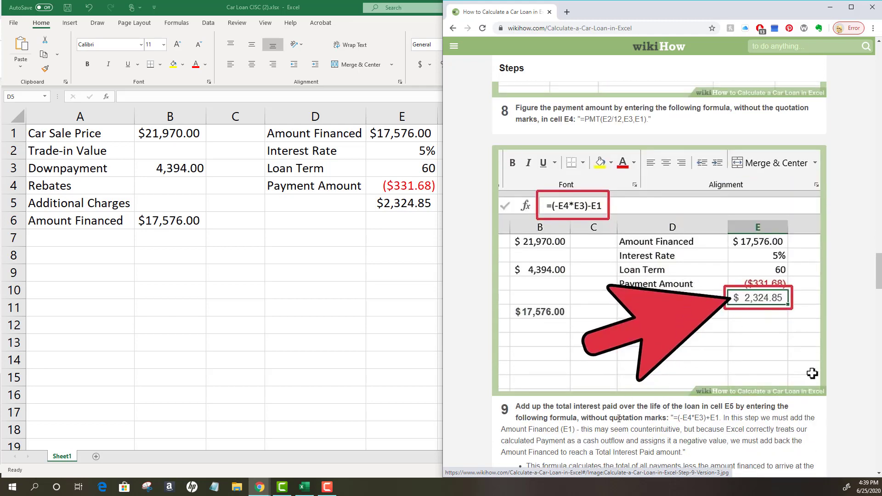
click(299, 203)
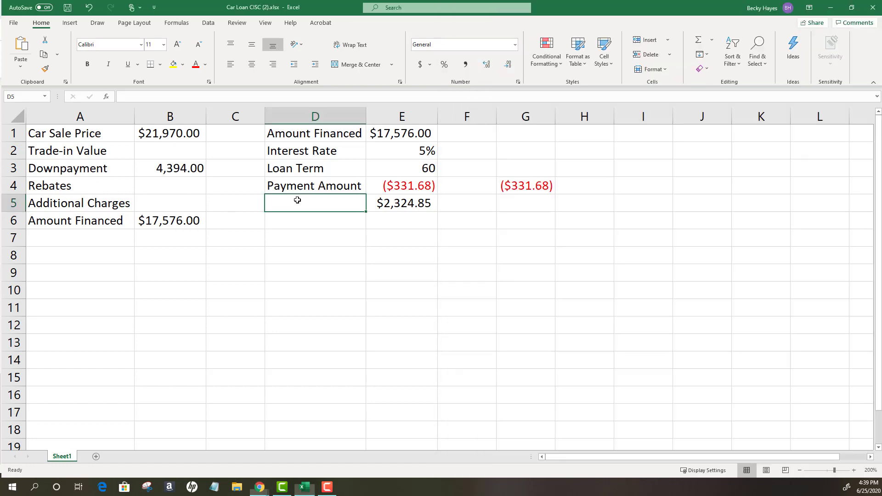
double_click(298, 200)
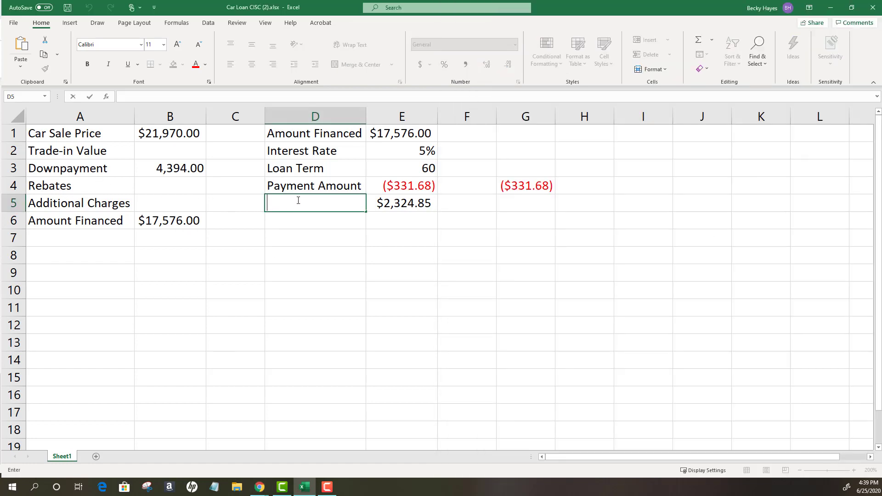
text(Total Interest)
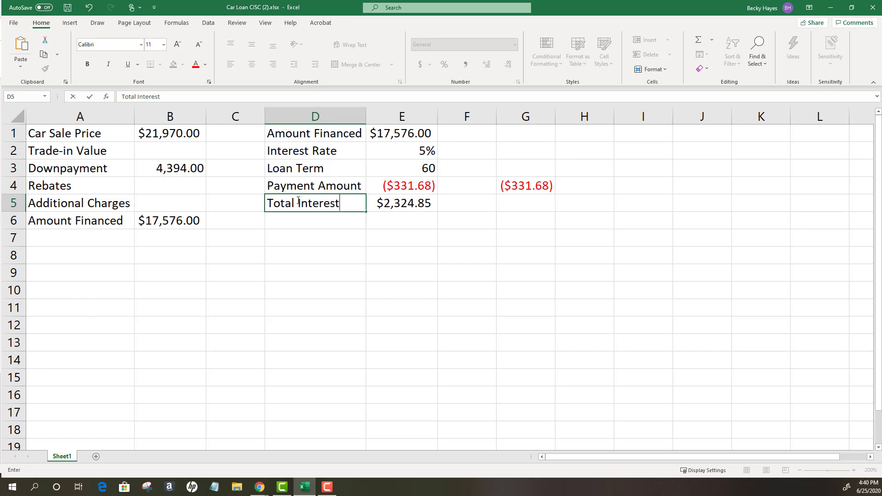
text( Paid)
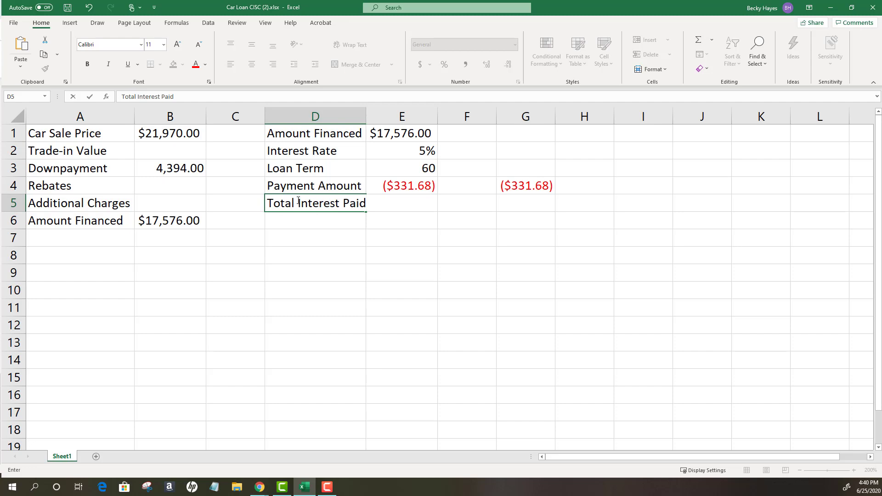
click(439, 217)
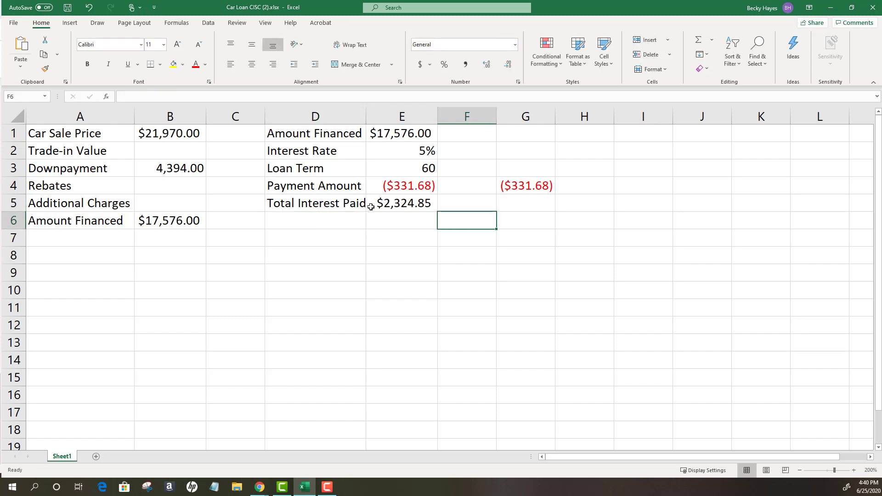
- Widen column D slightly to fit its labels and check the total interest formula in cell E5
drag(366, 115, 369, 115)
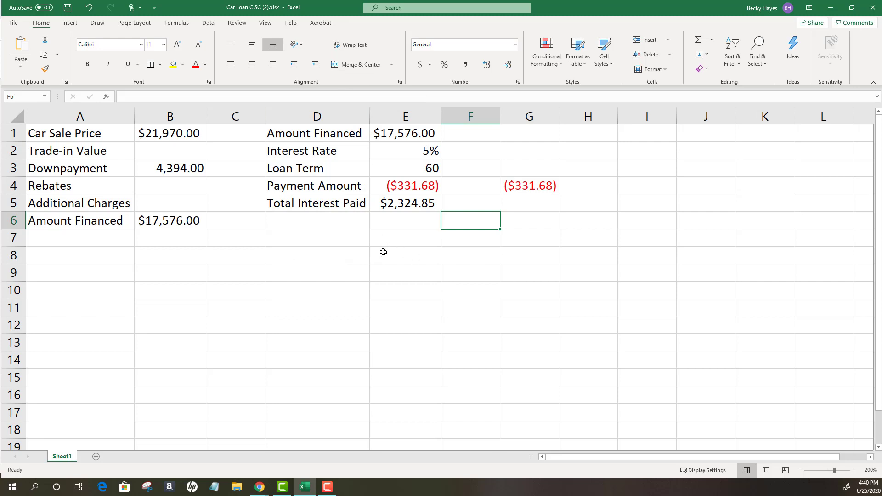
click(406, 202)
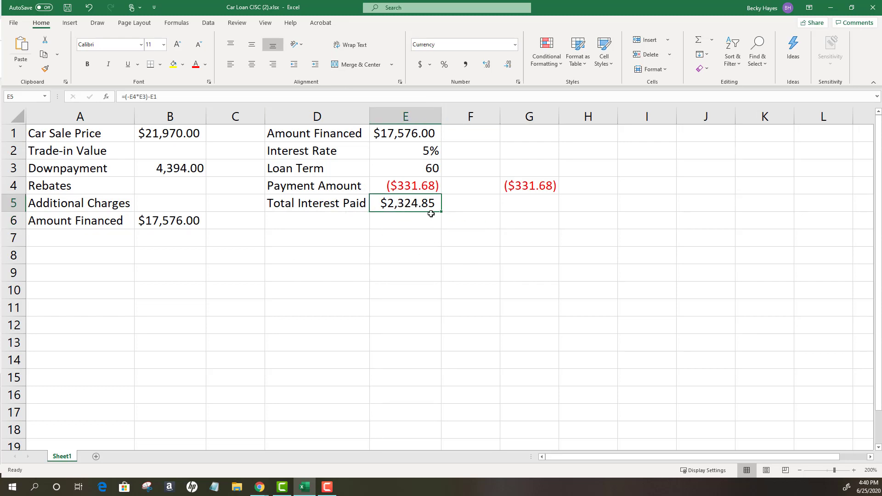